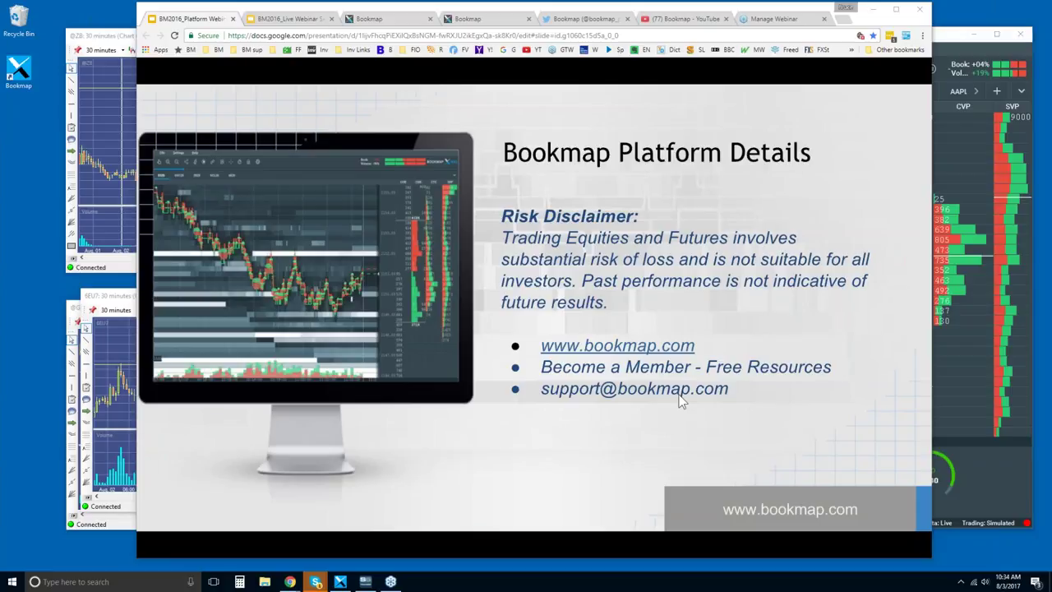
# Step: Switch to the Bookmap home page tab and jump to its Intro section with three videos
pyautogui.click(377, 23)
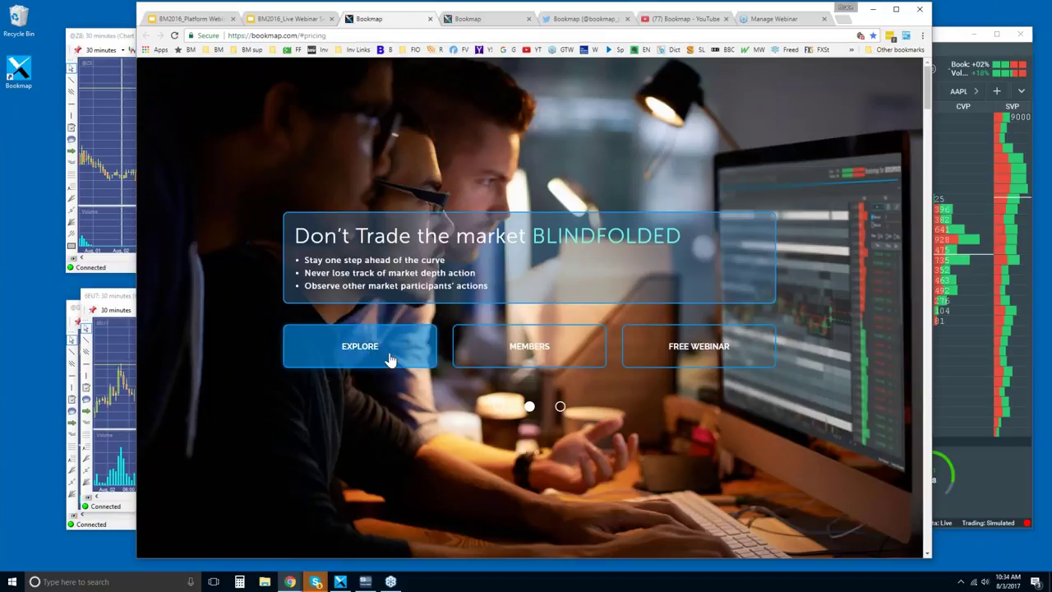
pyautogui.click(385, 352)
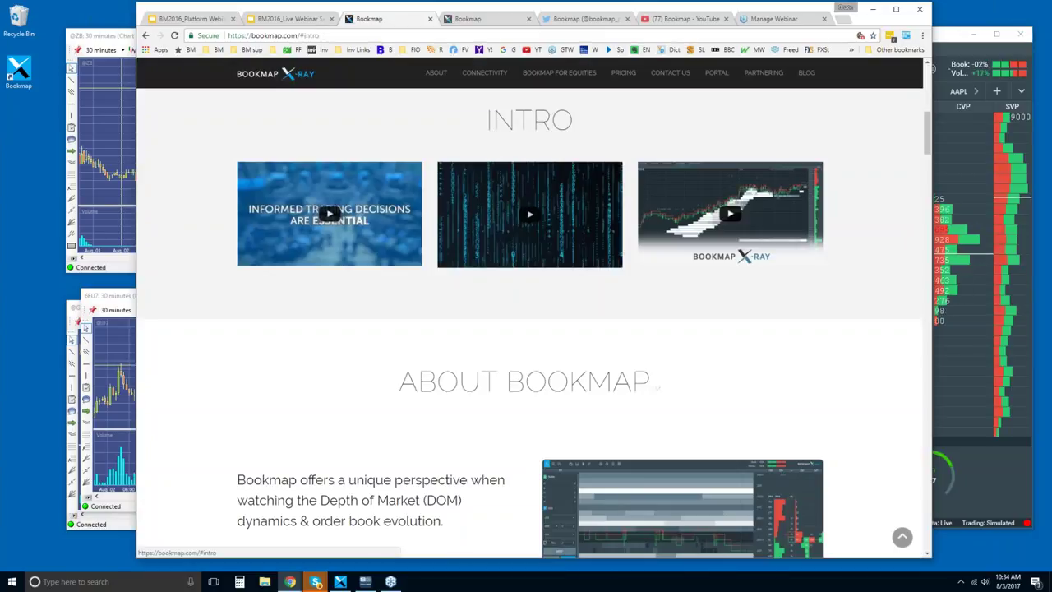
# Step: Go to the Bookmap Pricing section showing the Basic, Advanced and dxFeed monthly plans
pyautogui.click(624, 73)
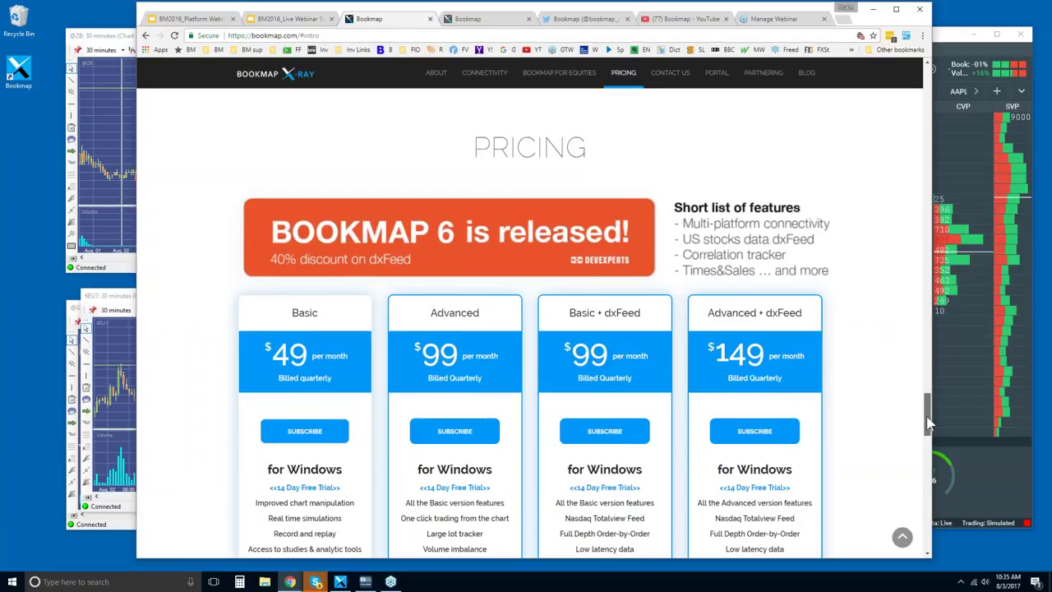
pyautogui.scroll(-1, 929, 430)
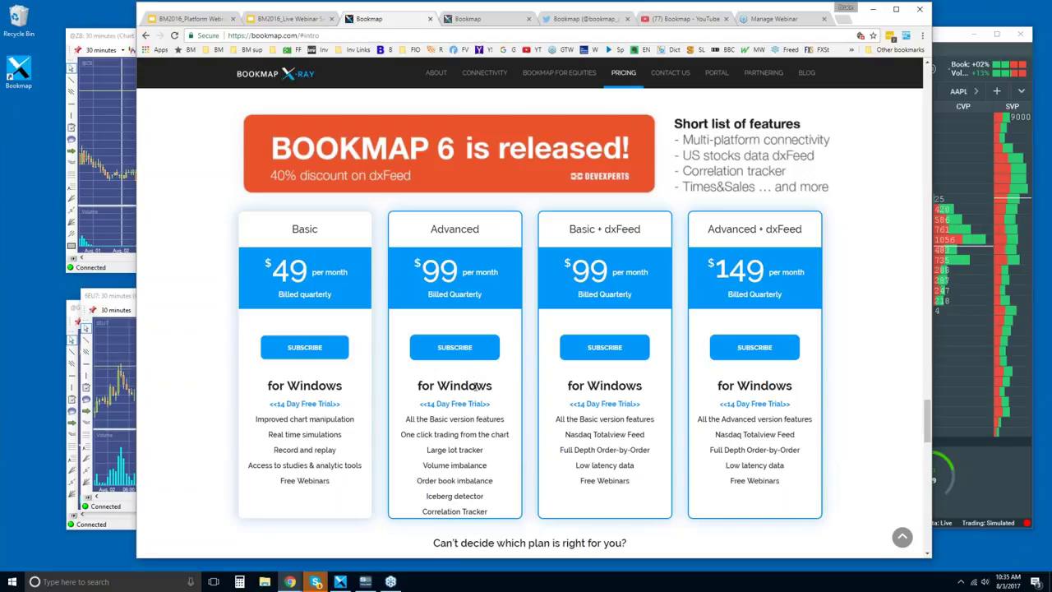
pyautogui.moveTo(409, 434); pyautogui.dragTo(485, 516)
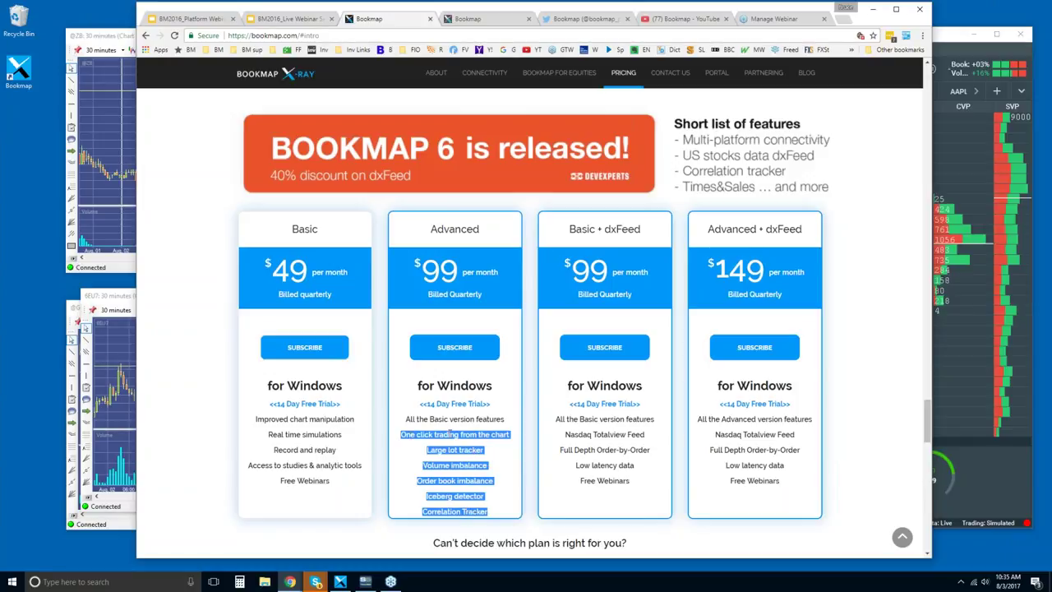
pyautogui.click(449, 434)
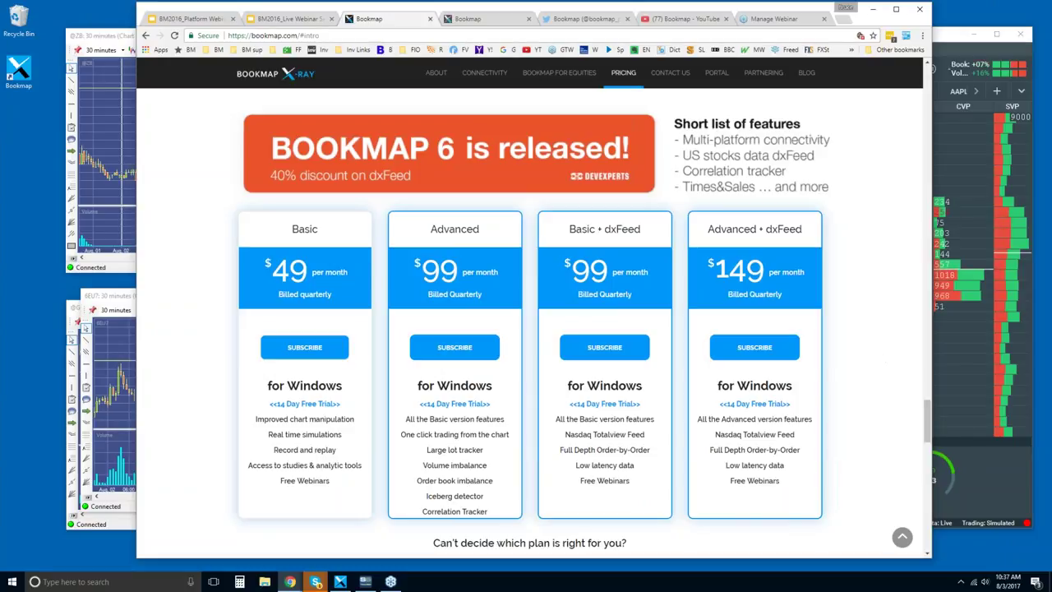
pyautogui.moveTo(933, 427); pyautogui.dragTo(933, 383)
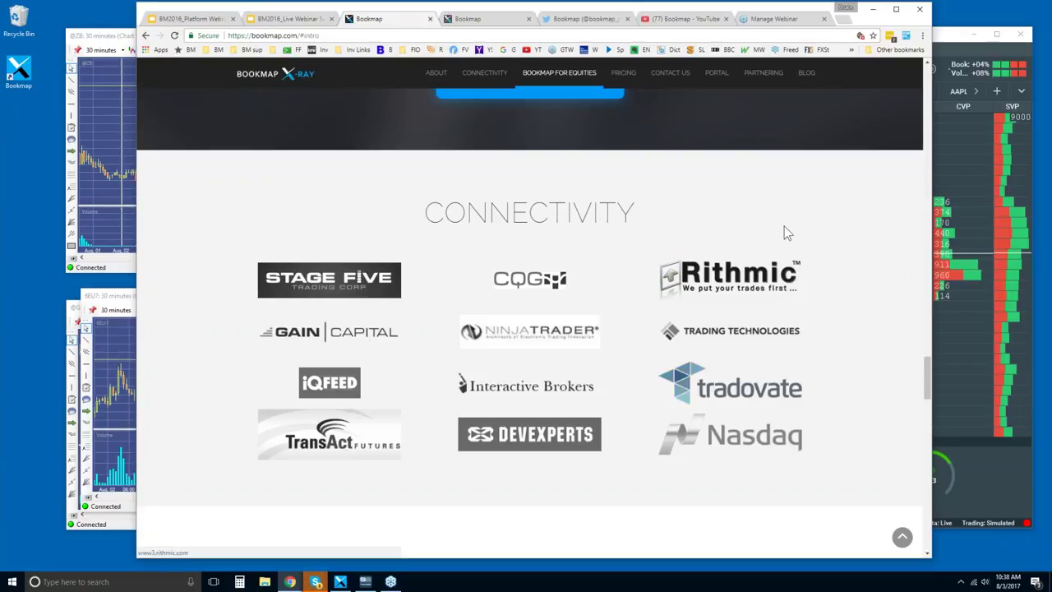
pyautogui.scroll(-1, 734, 212)
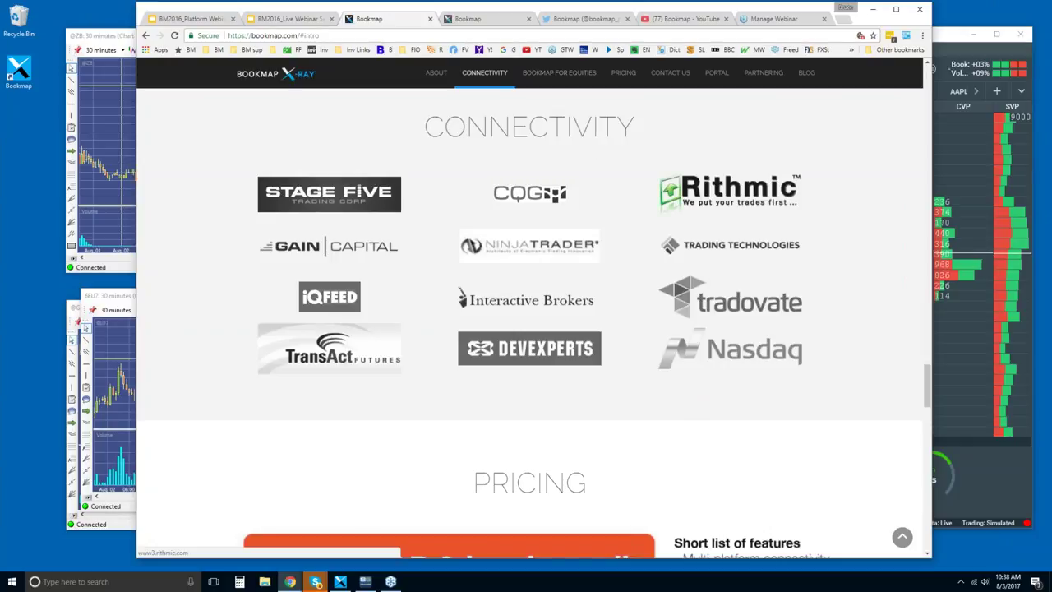
pyautogui.scroll(1, 734, 212)
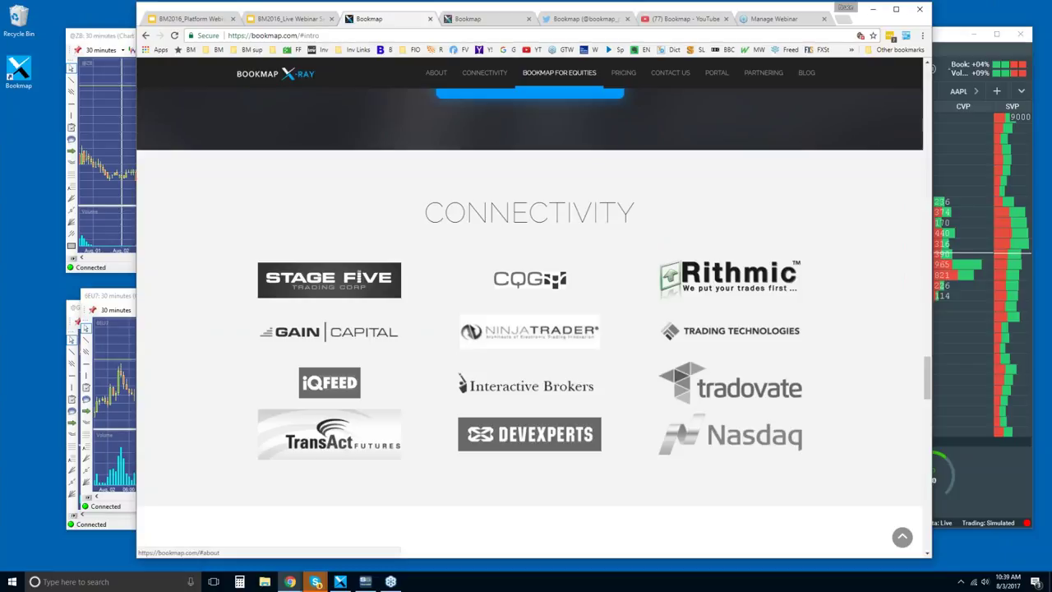
pyautogui.scroll(-9, 668, 207)
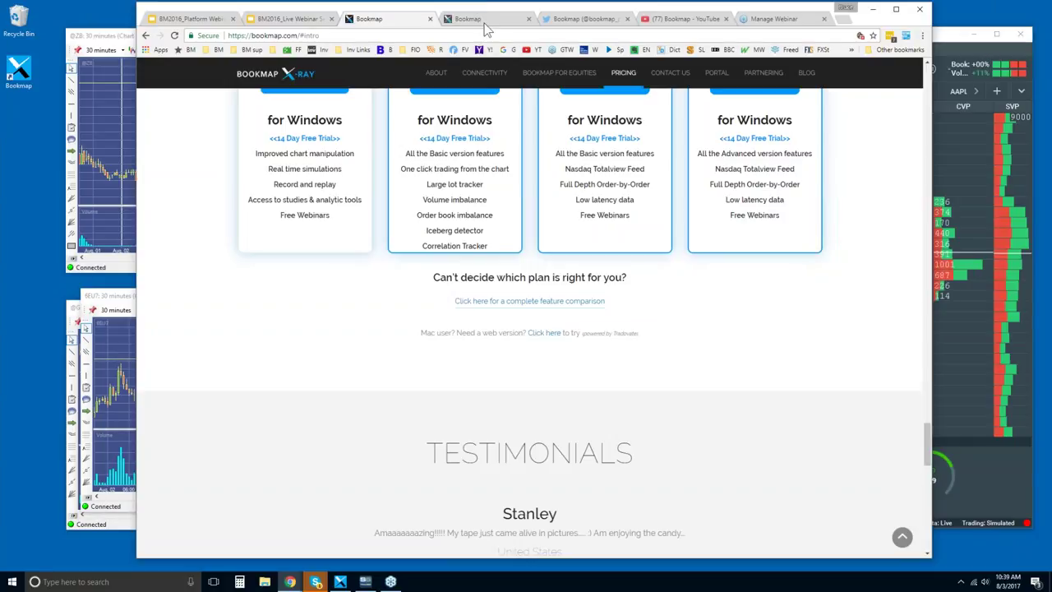
# Step: Look through Bookmap's Twitter profile, then move to its YouTube channel
pyautogui.click(601, 20)
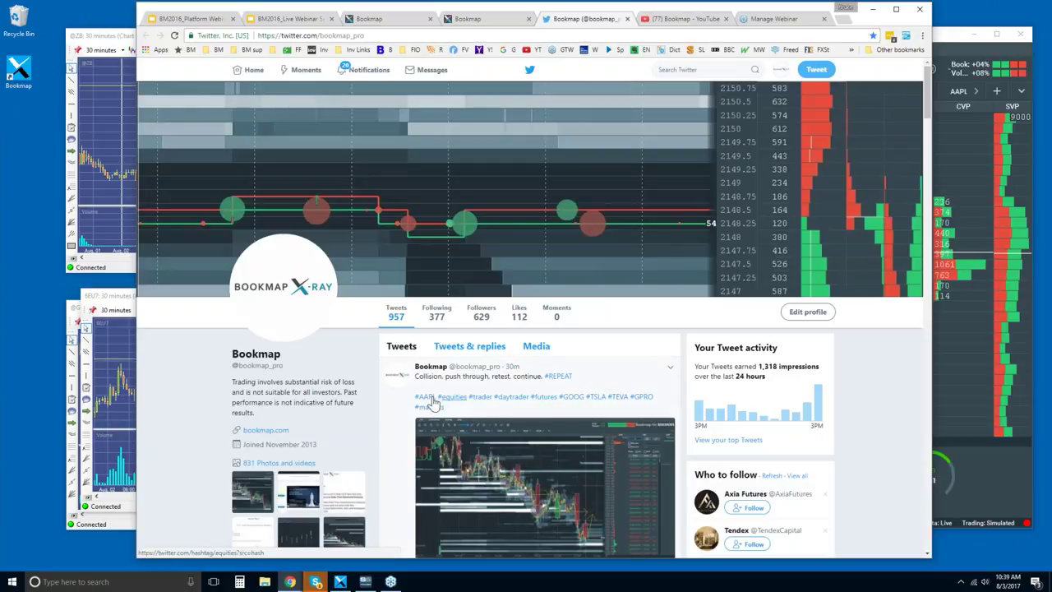
pyautogui.scroll(-3, 519, 472)
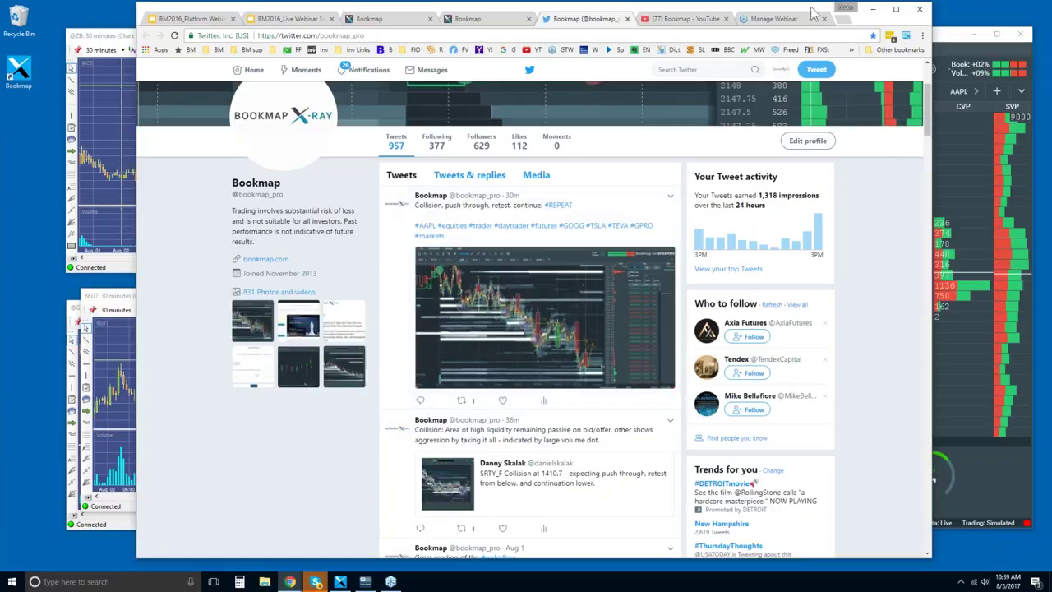
pyautogui.click(684, 19)
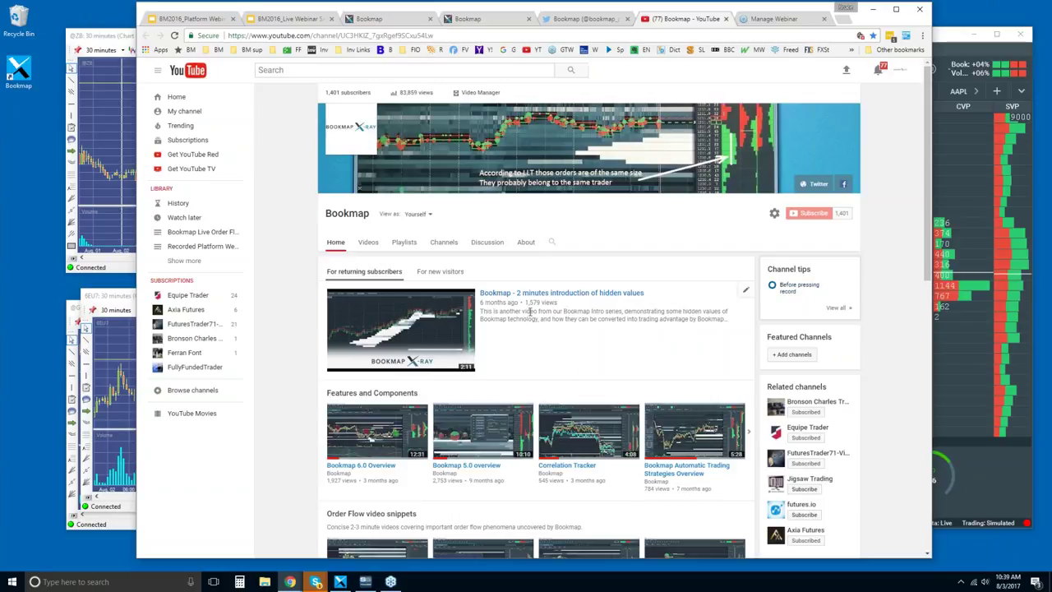
# Step: Browse the Bookmap channel's video rows, then bring the Bookmap trading platform forward
pyautogui.scroll(-2, 530, 312)
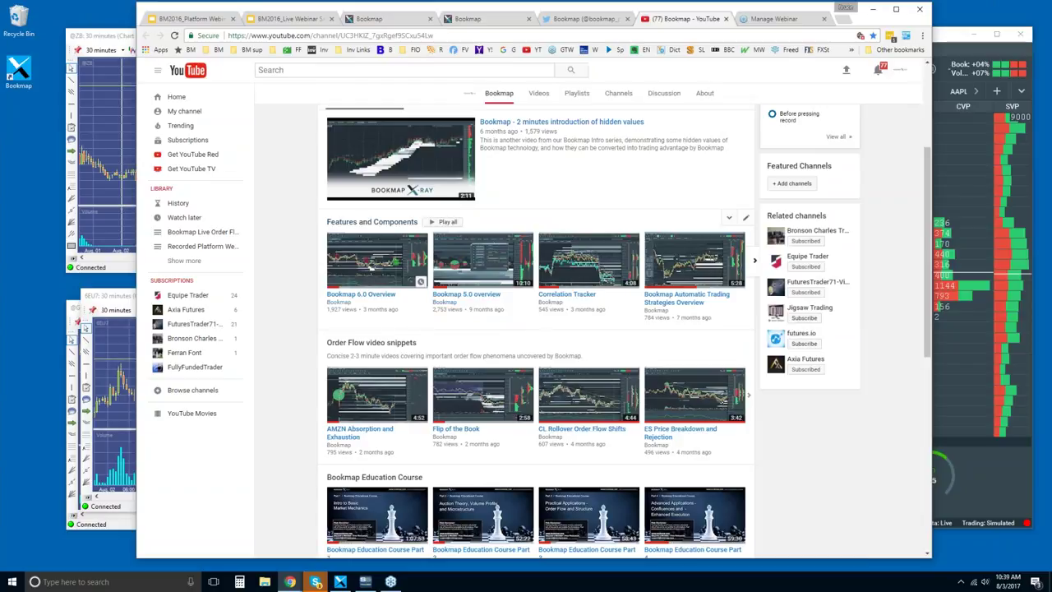
pyautogui.scroll(1, 372, 268)
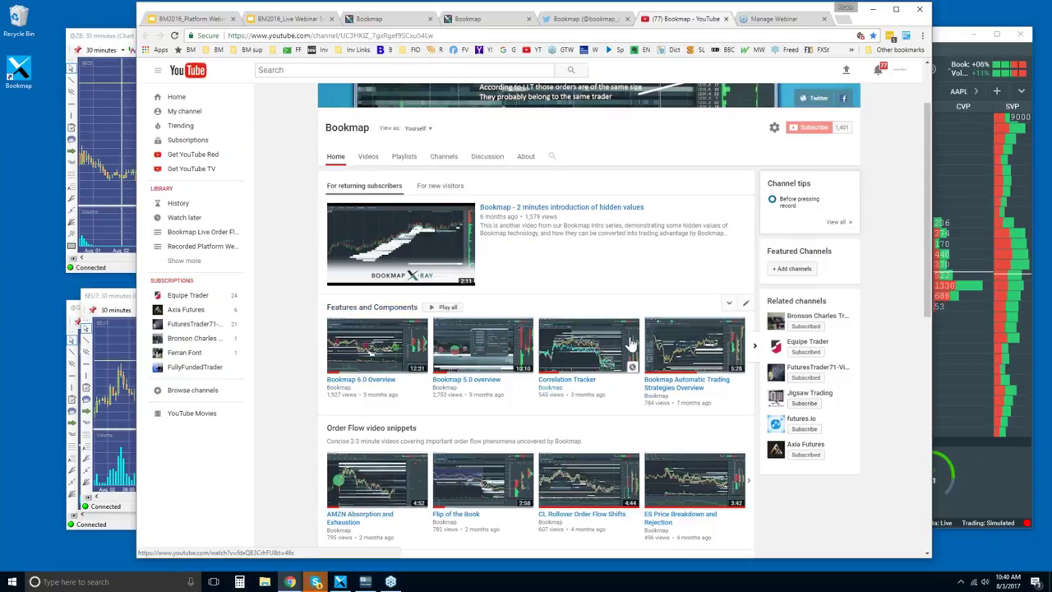
pyautogui.scroll(-3, 630, 344)
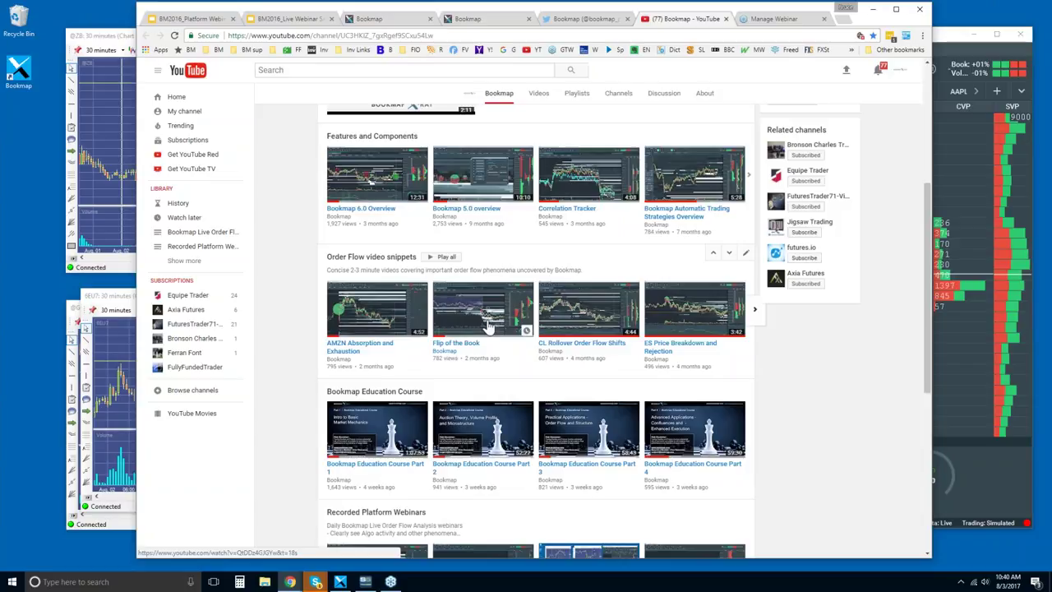
pyautogui.scroll(-1, 376, 310)
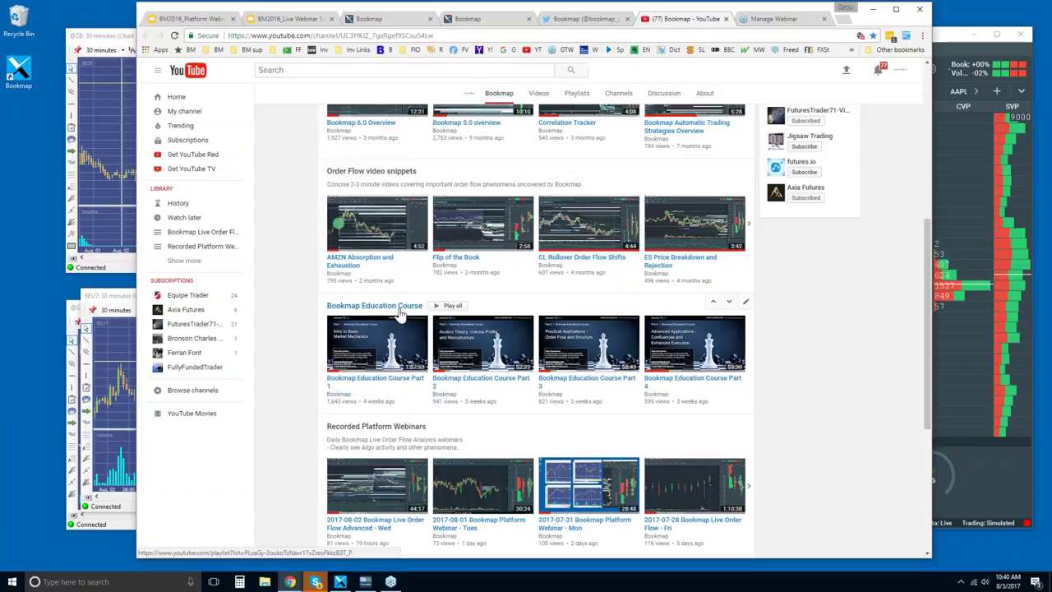
pyautogui.scroll(-1, 428, 435)
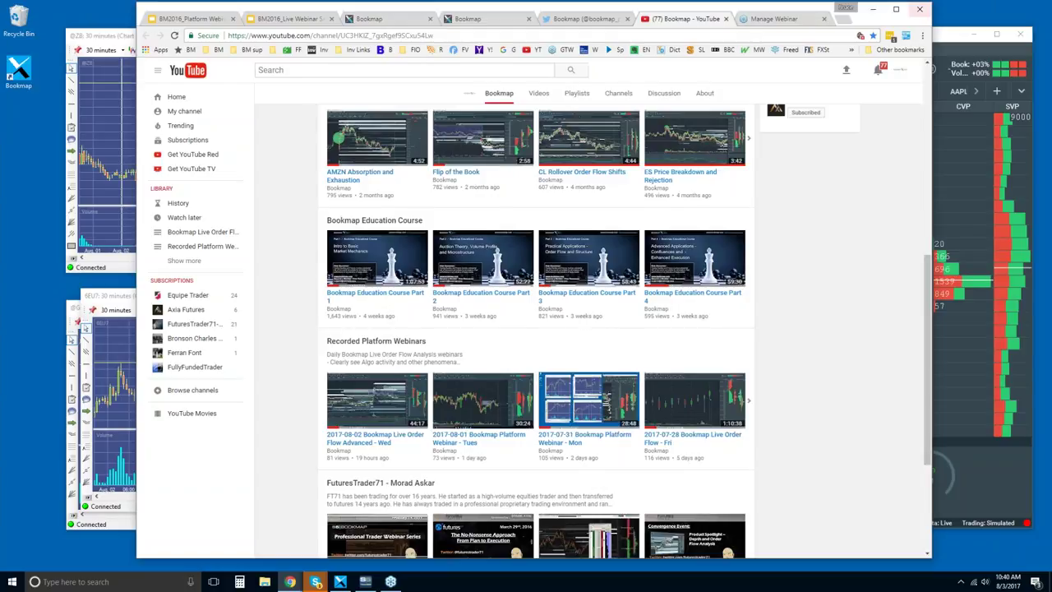
pyautogui.click(941, 42)
# Step: Maximize Bookmap and zoom the GCLU7 heatmap out to span about 08:30–10:40
pyautogui.doubleClick(905, 34)
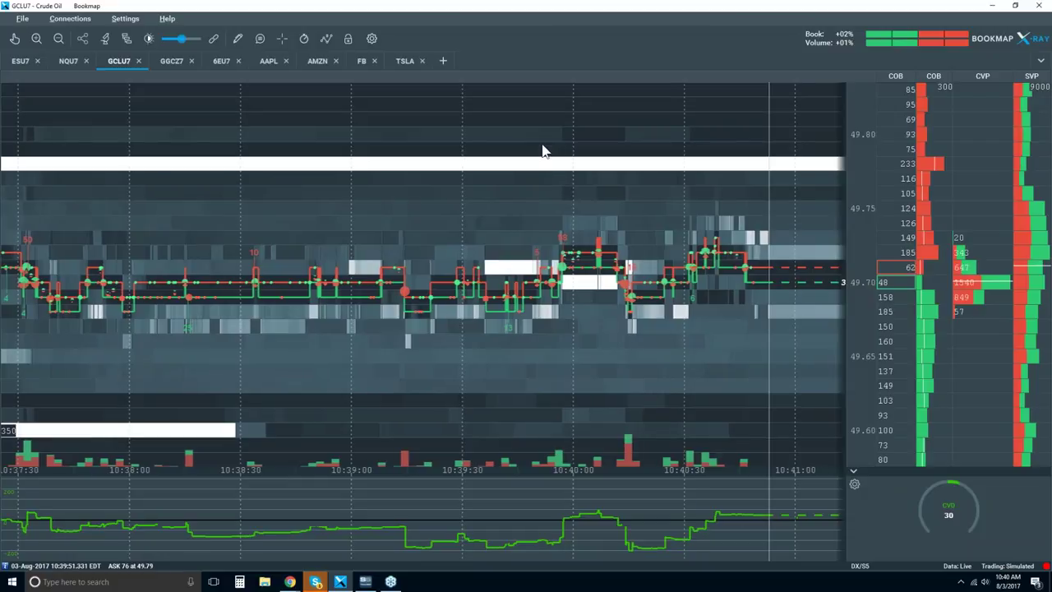
pyautogui.scroll(-8, 543, 150)
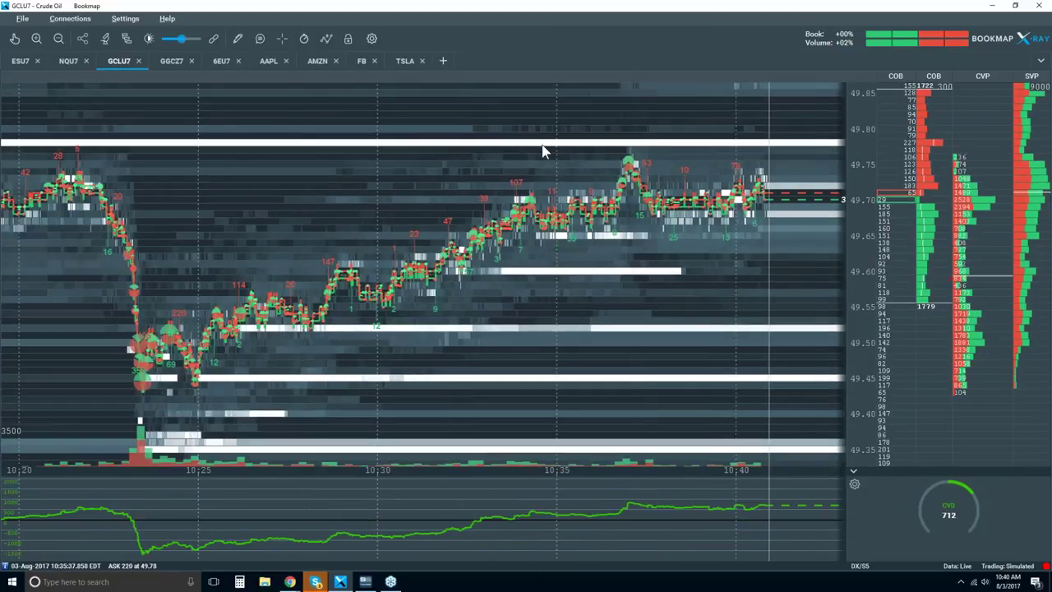
pyautogui.scroll(-3, 179, 154)
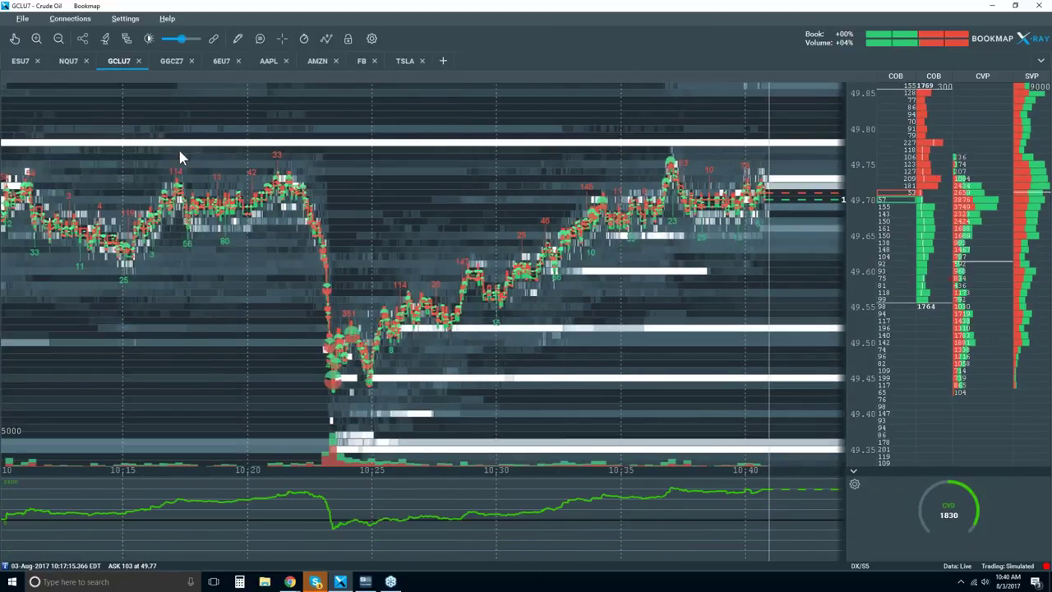
pyautogui.scroll(-4, 180, 155)
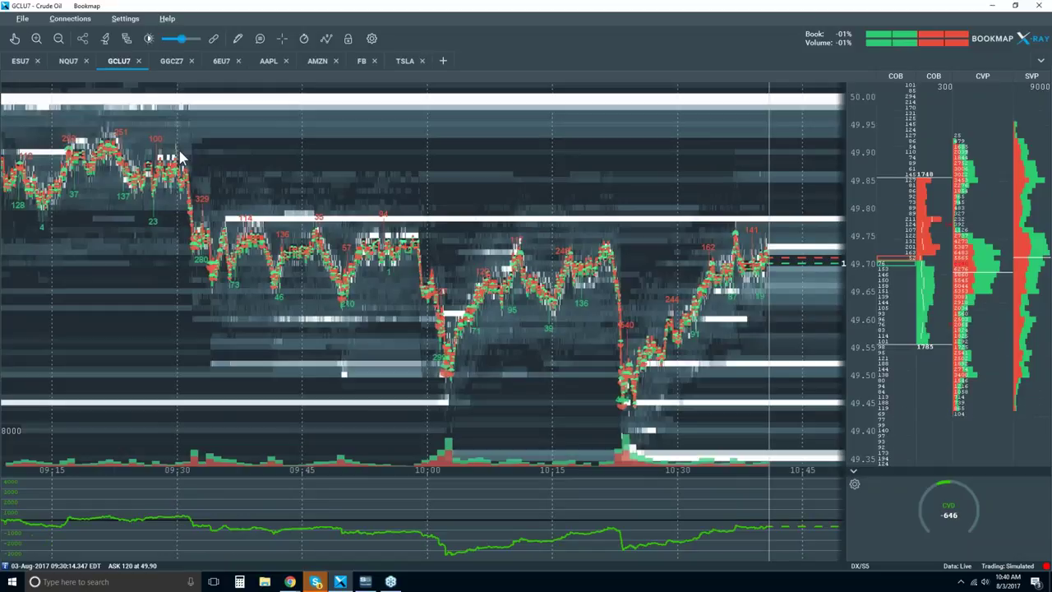
pyautogui.scroll(-3, 180, 156)
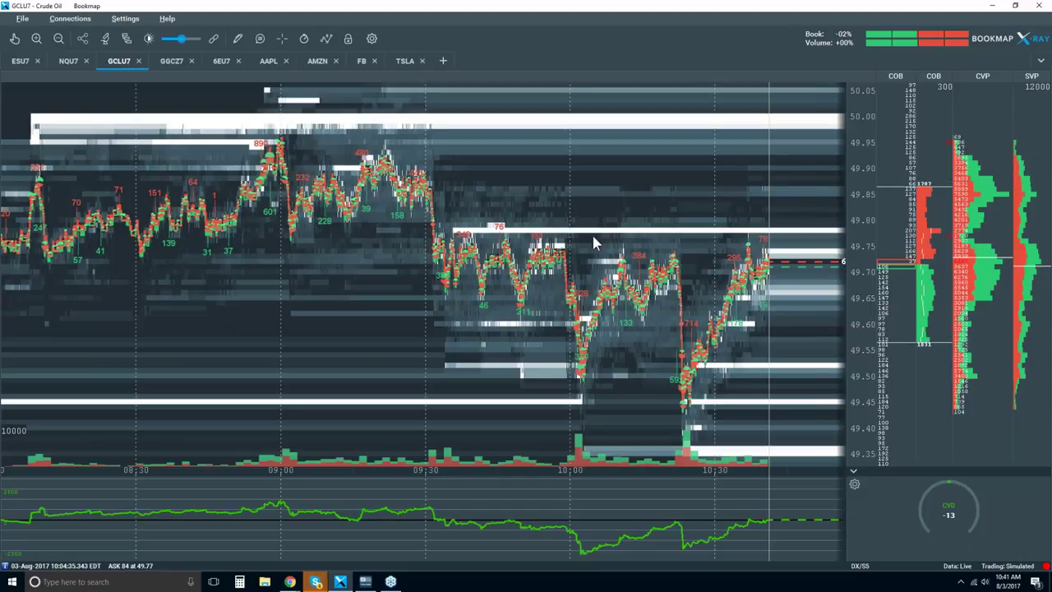
# Step: Collapse the CVD panel and show candlesticks, hiding volume dots, best bid/ask, heatmap and extended lines
pyautogui.click(855, 476)
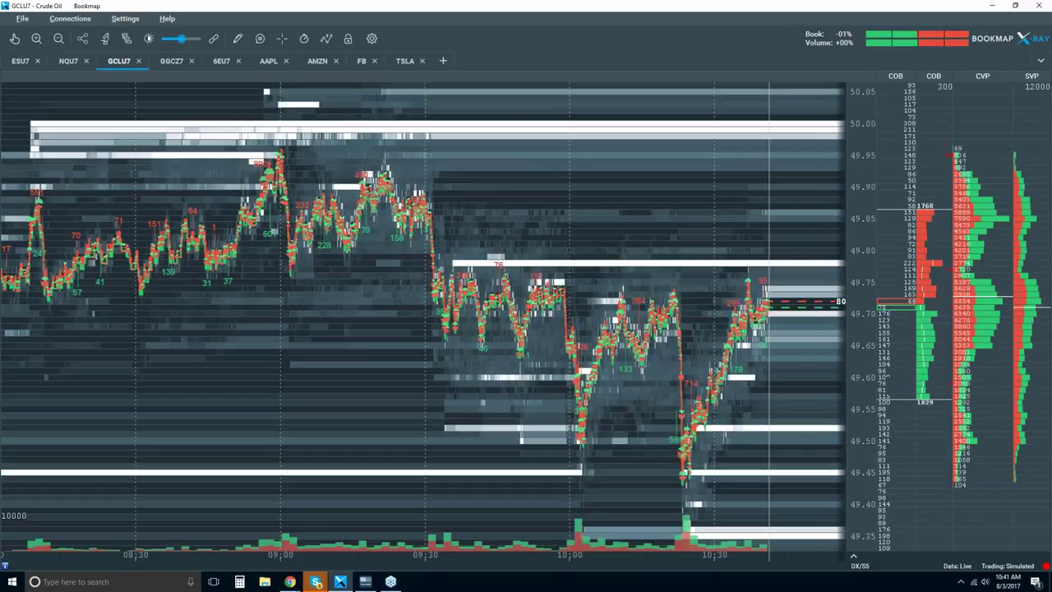
pyautogui.click(331, 43)
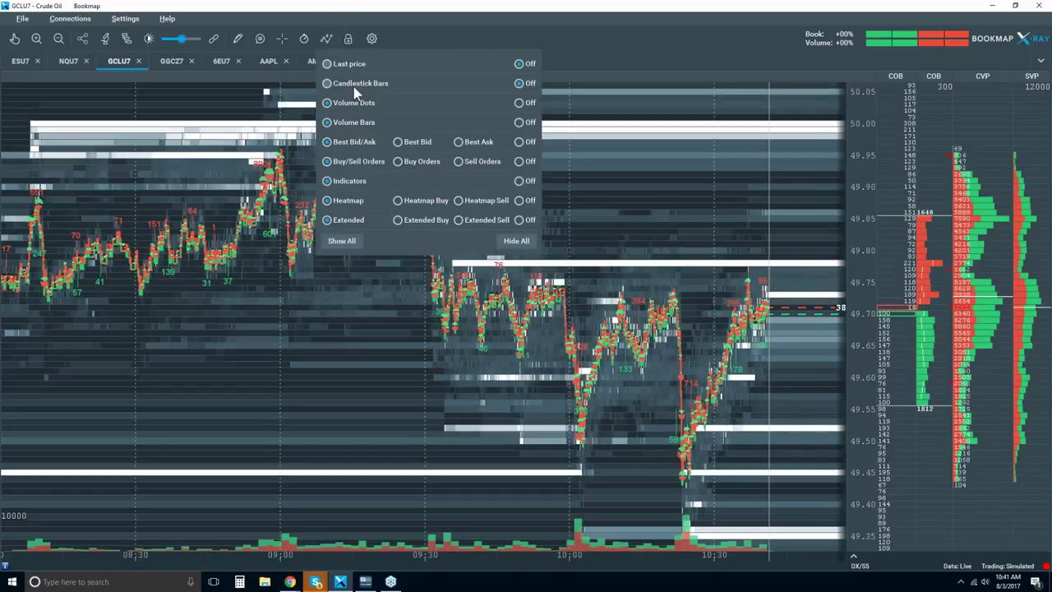
pyautogui.click(328, 84)
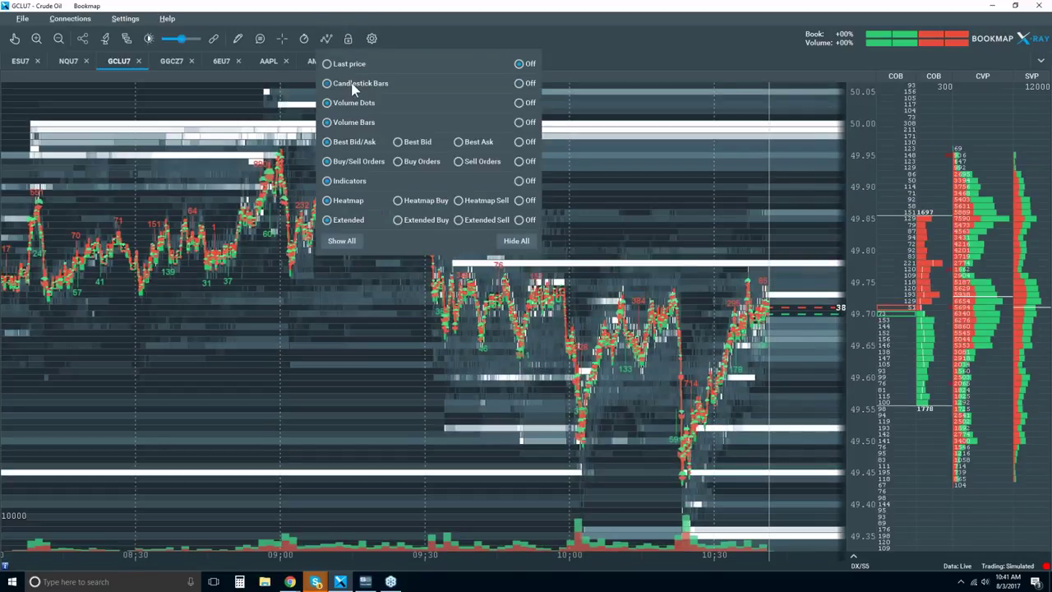
pyautogui.click(520, 102)
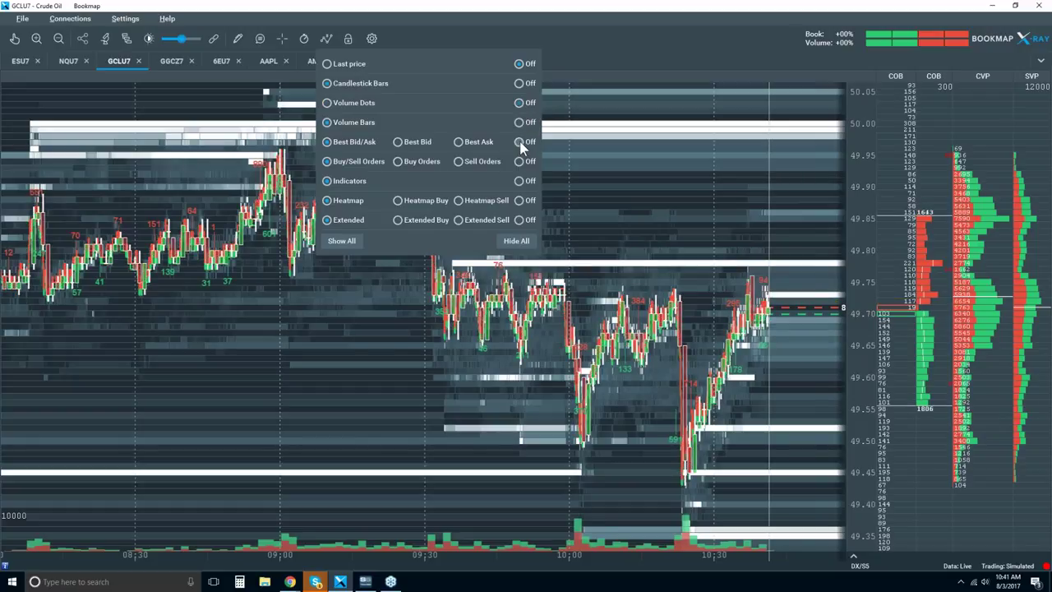
pyautogui.click(520, 142)
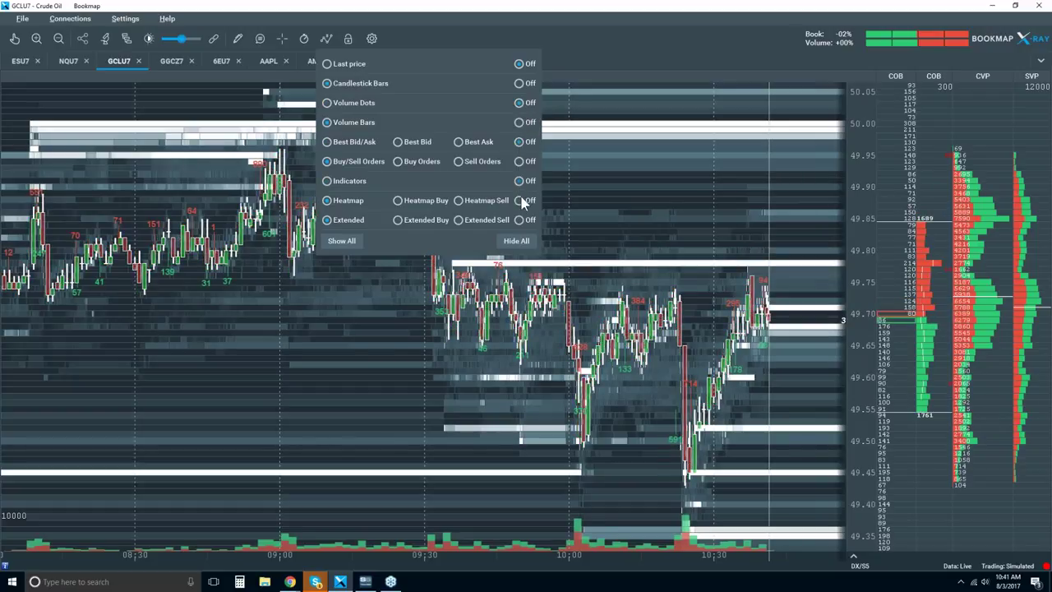
pyautogui.click(519, 201)
pyautogui.click(520, 221)
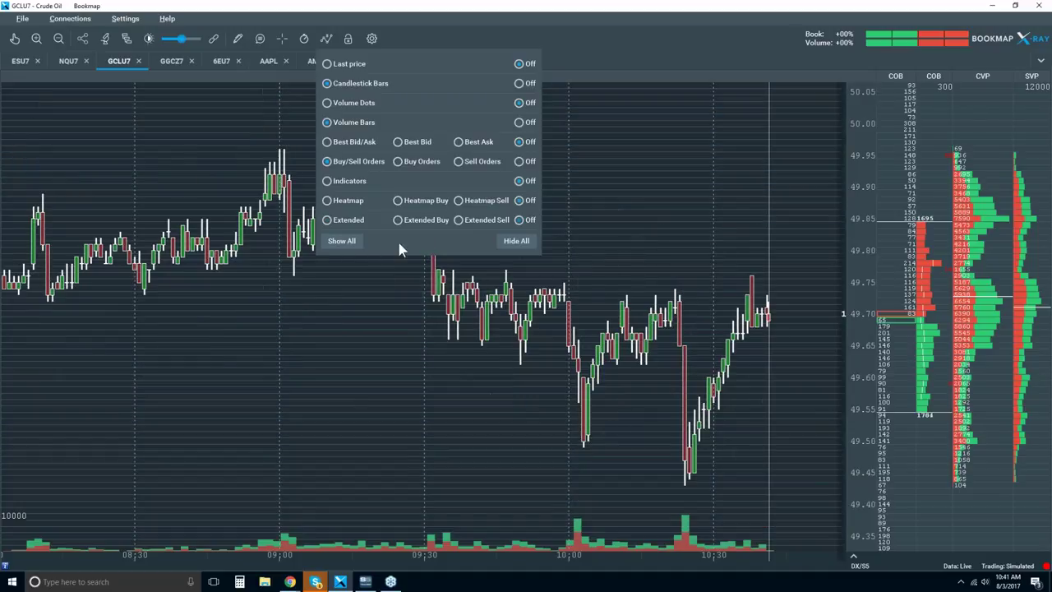
pyautogui.click(655, 214)
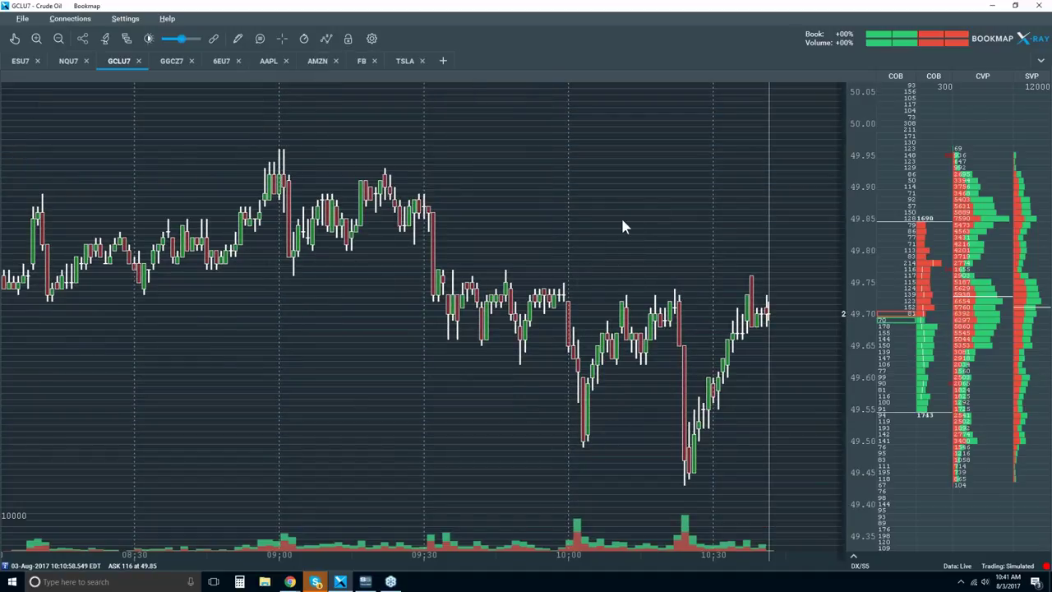
# Step: Change the GCLU7 candlestick interval to 5 min in Studies configuration
pyautogui.scroll(1, 573, 222)
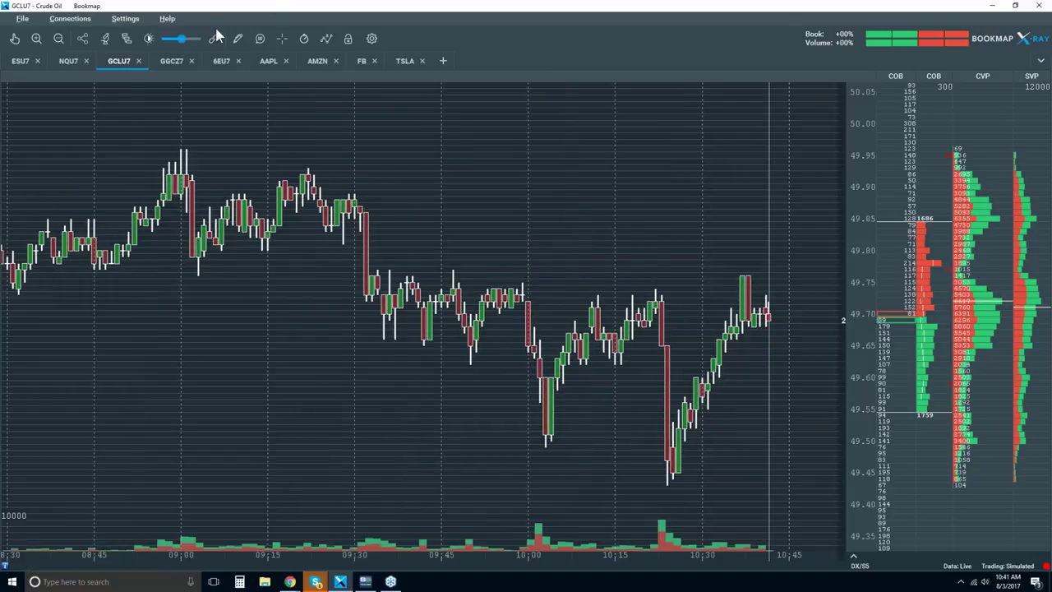
pyautogui.click(106, 40)
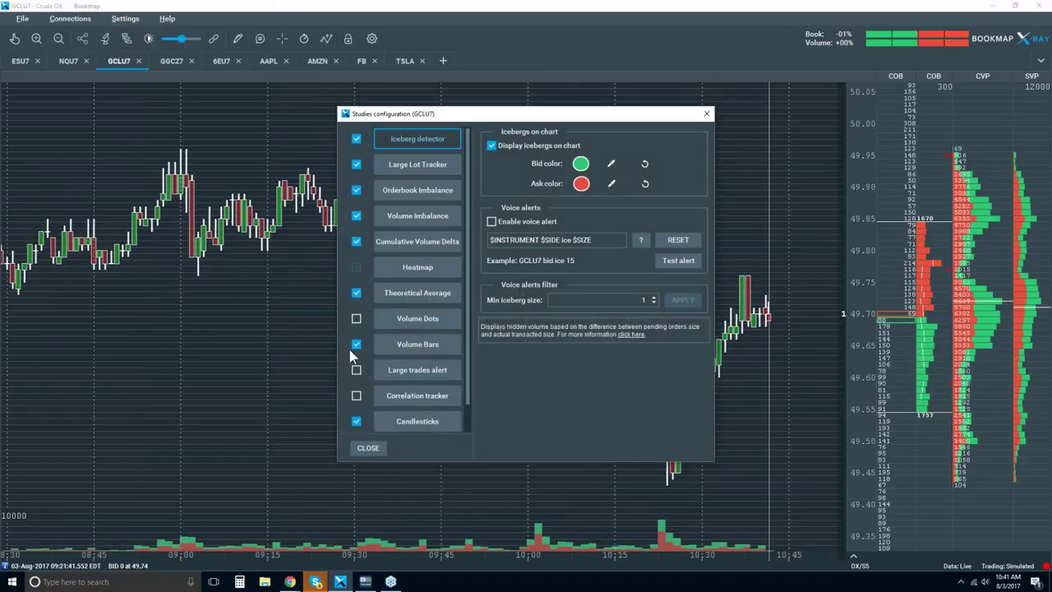
pyautogui.click(429, 423)
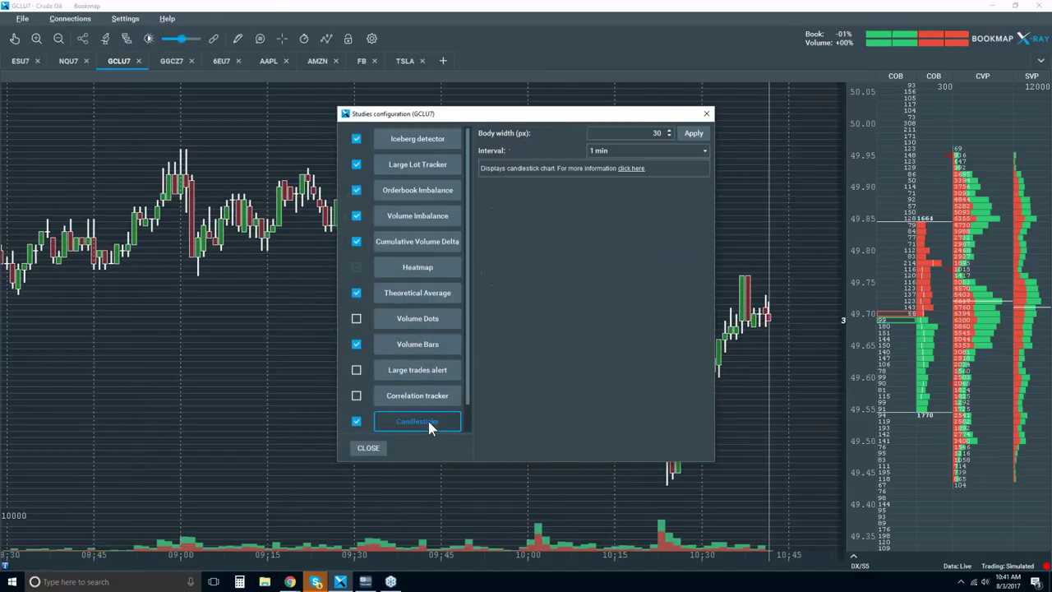
pyautogui.click(703, 149)
pyautogui.click(611, 242)
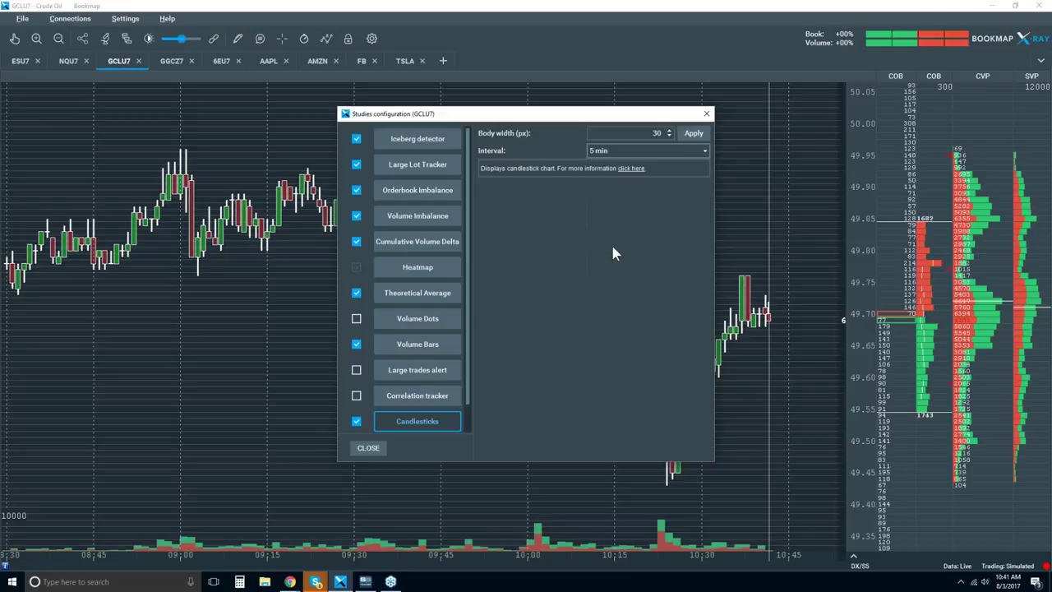
pyautogui.click(370, 448)
pyautogui.scroll(-1, 420, 296)
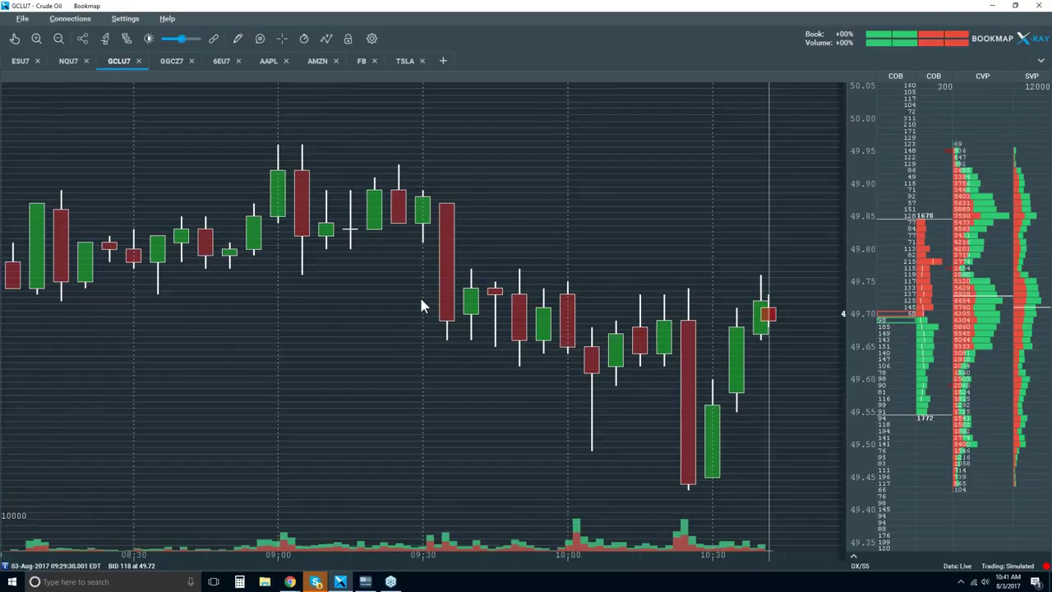
pyautogui.scroll(-1, 419, 296)
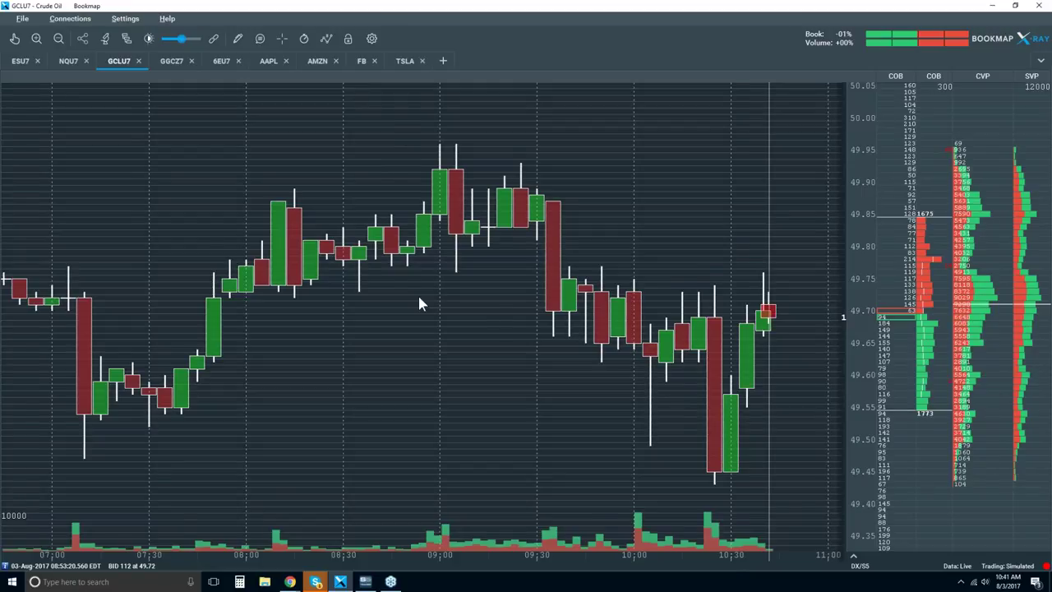
pyautogui.scroll(1, 419, 302)
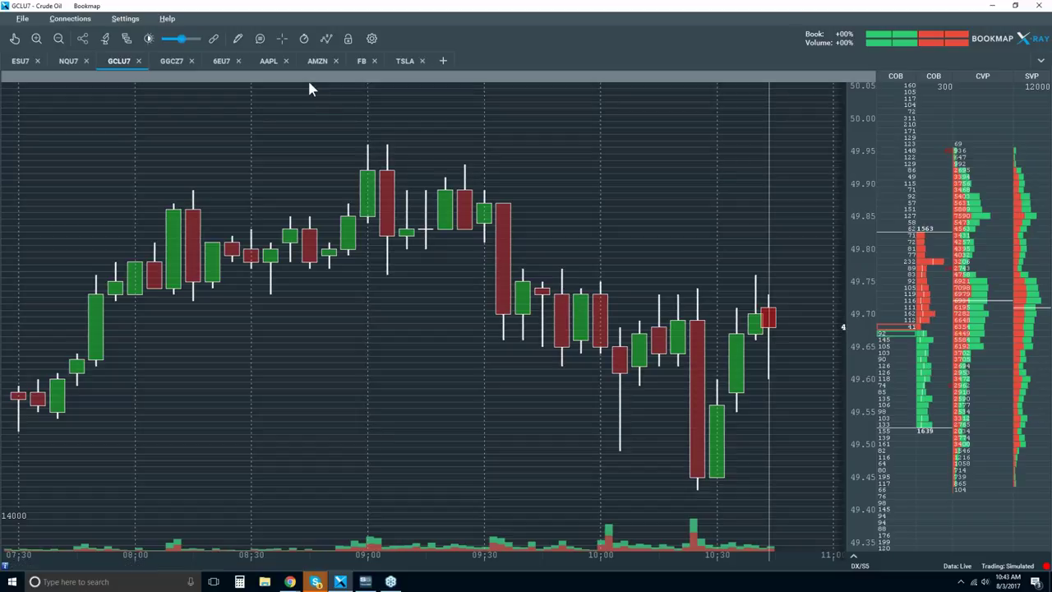
# Step: Switch on Best Bid/Ask lines over the 5-minute candlesticks and zoom into the chart
pyautogui.click(326, 38)
pyautogui.click(354, 141)
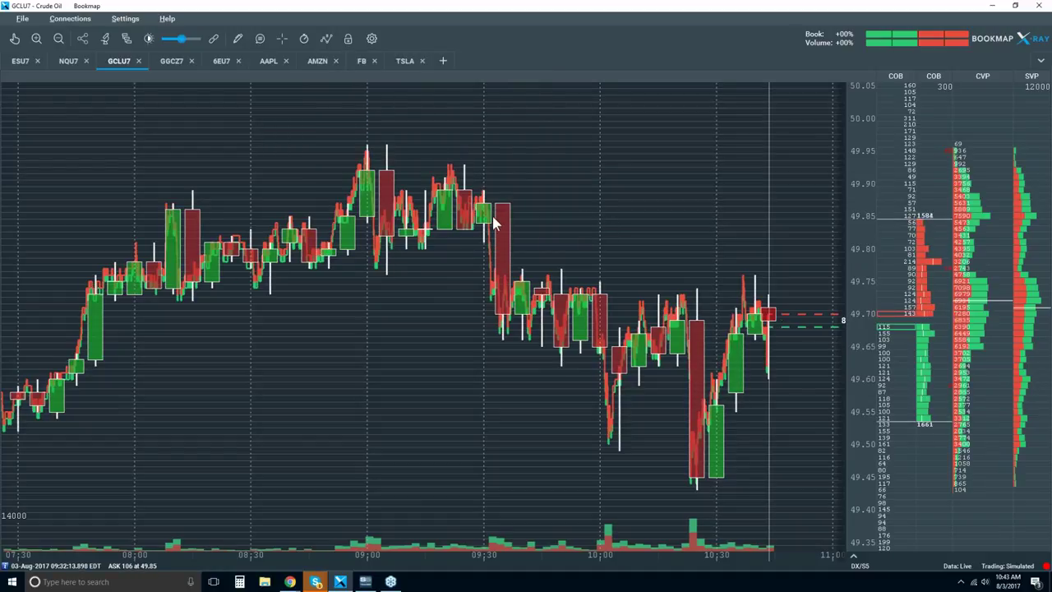
pyautogui.scroll(4, 544, 198)
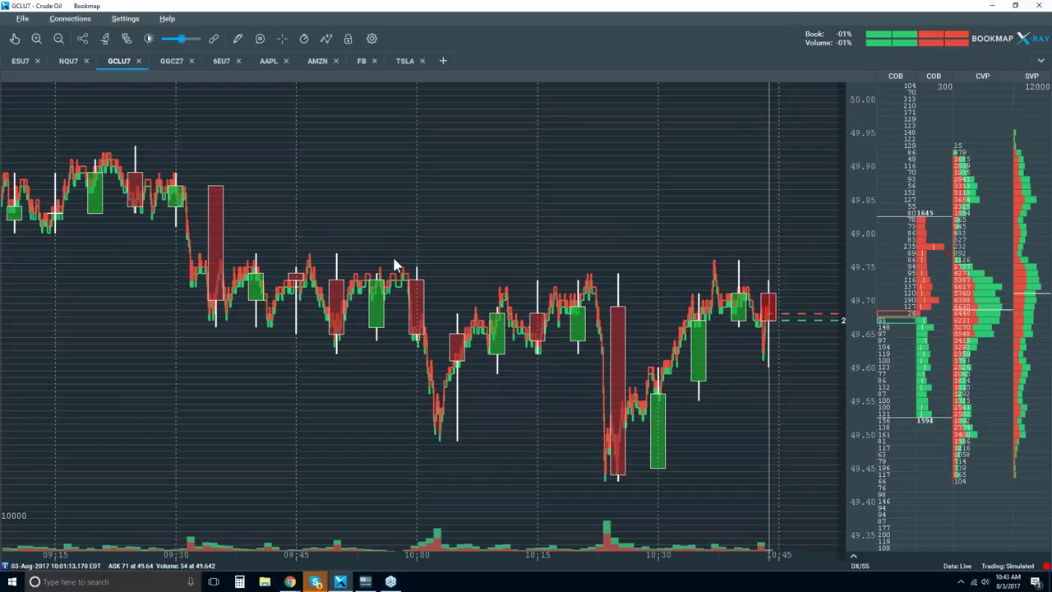
# Step: Select the hand pan tool and zoom the chart to about 09:15–10:45
pyautogui.click(14, 38)
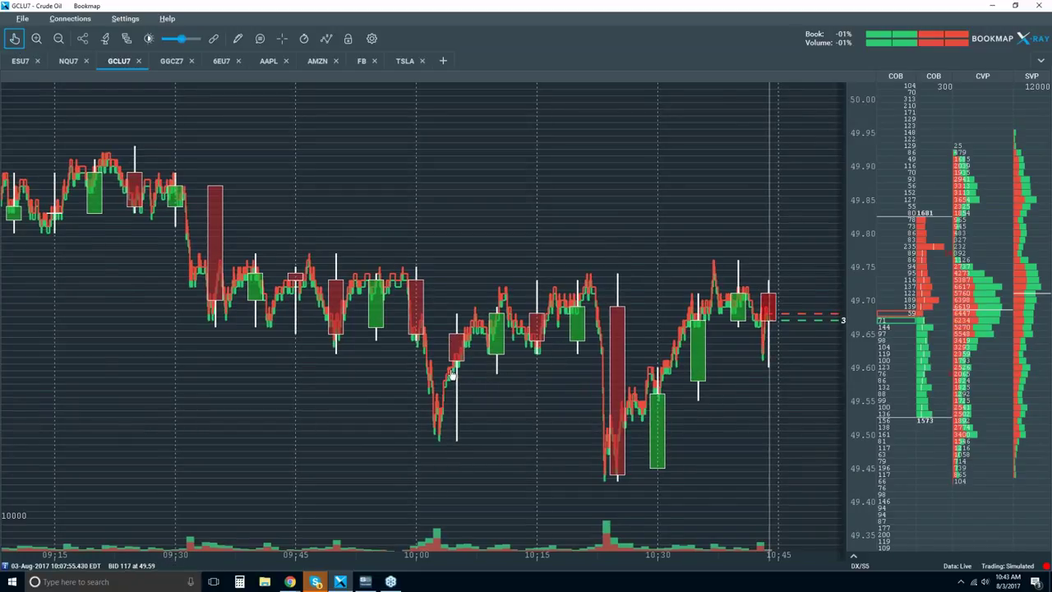
pyautogui.scroll(5, 444, 365)
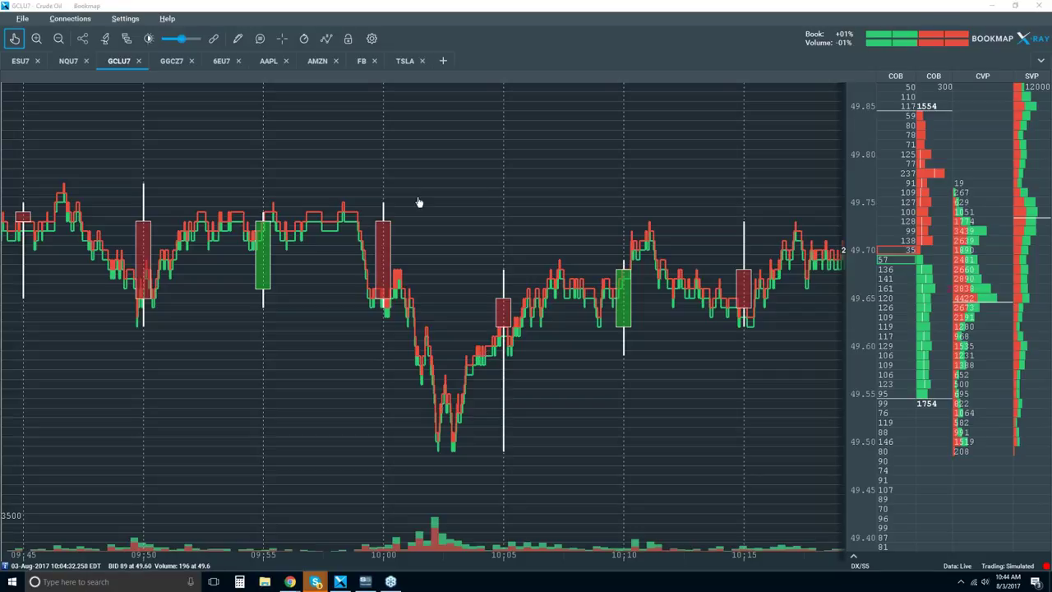
# Step: Turn on Volume Dots in the chart components list so trades show along the bid/ask lines
pyautogui.click(330, 38)
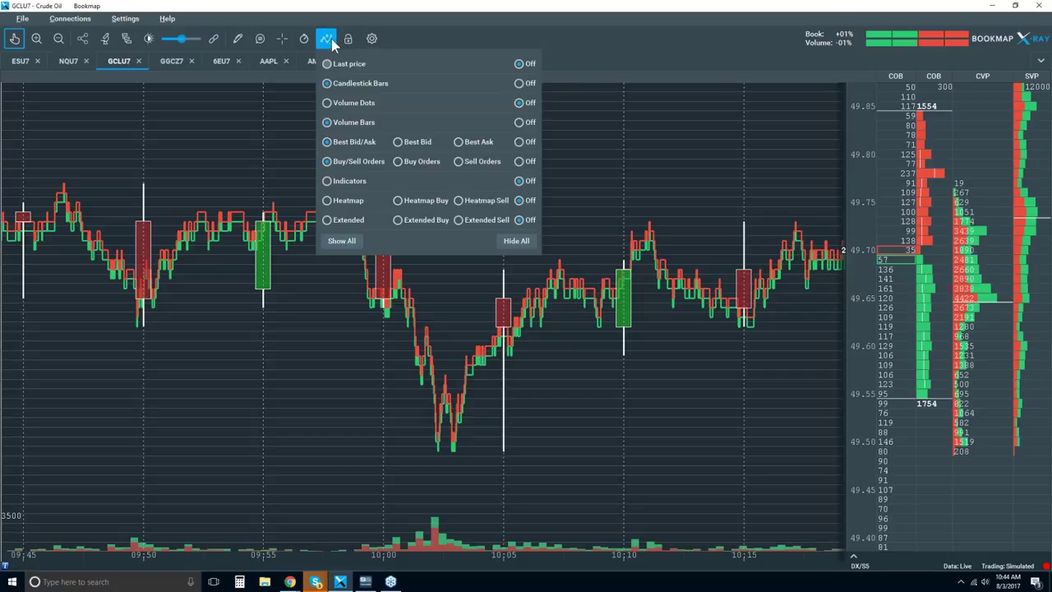
pyautogui.click(352, 103)
pyautogui.click(607, 165)
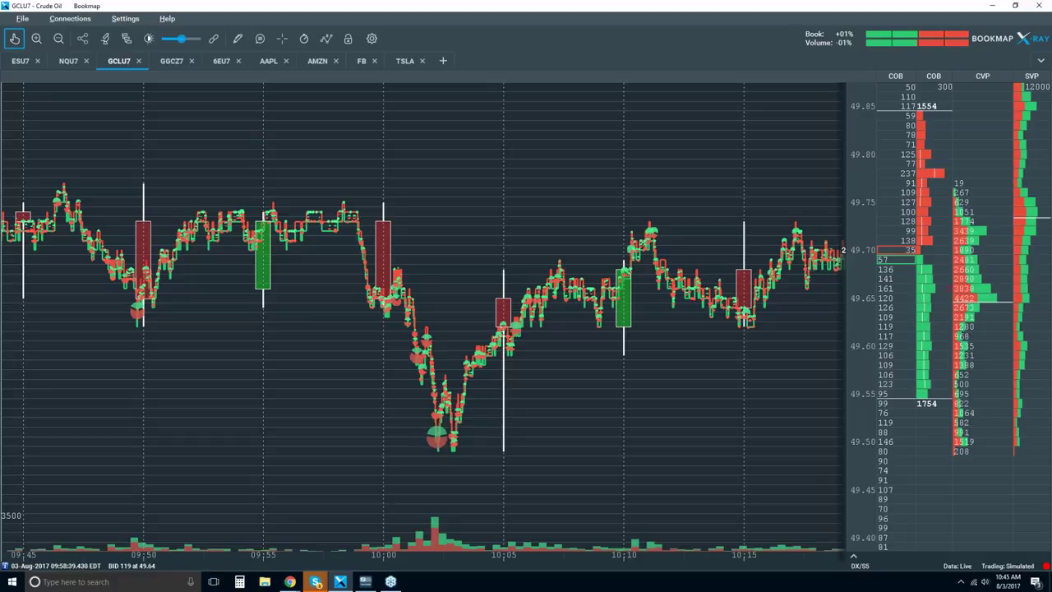
# Step: Zoom the time axis to about two seconds around 10:02:16, panning back to earlier trades
pyautogui.scroll(8, 438, 442)
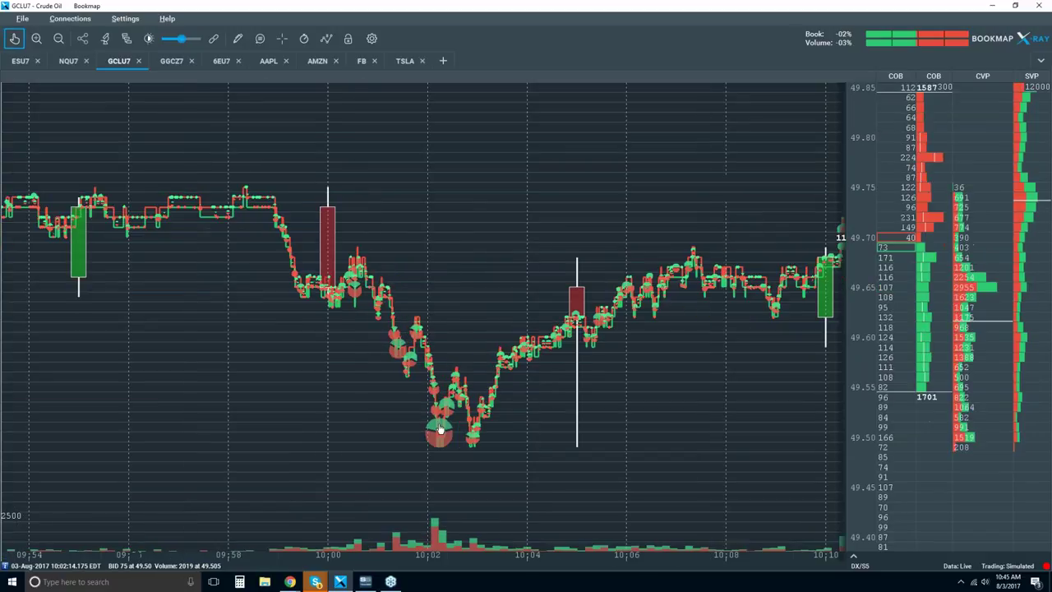
pyautogui.scroll(1, 441, 396)
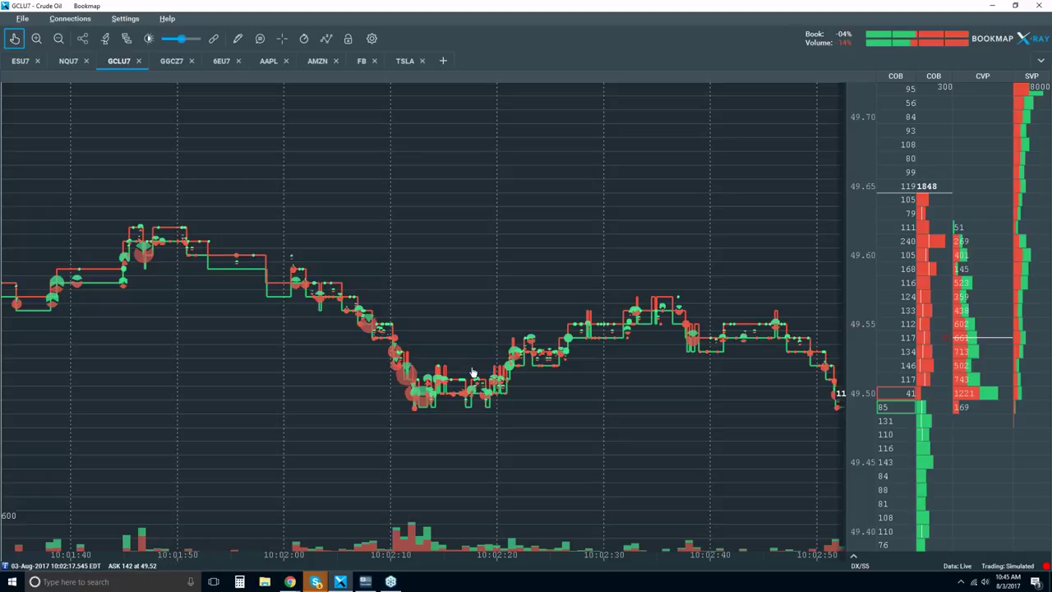
pyautogui.scroll(5, 460, 372)
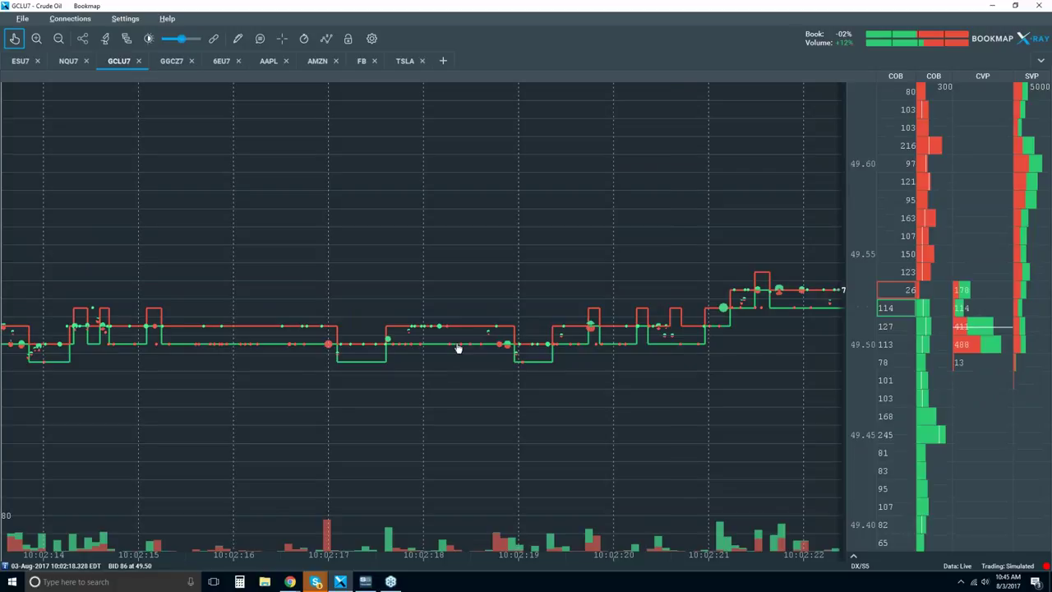
pyautogui.scroll(2, 452, 361)
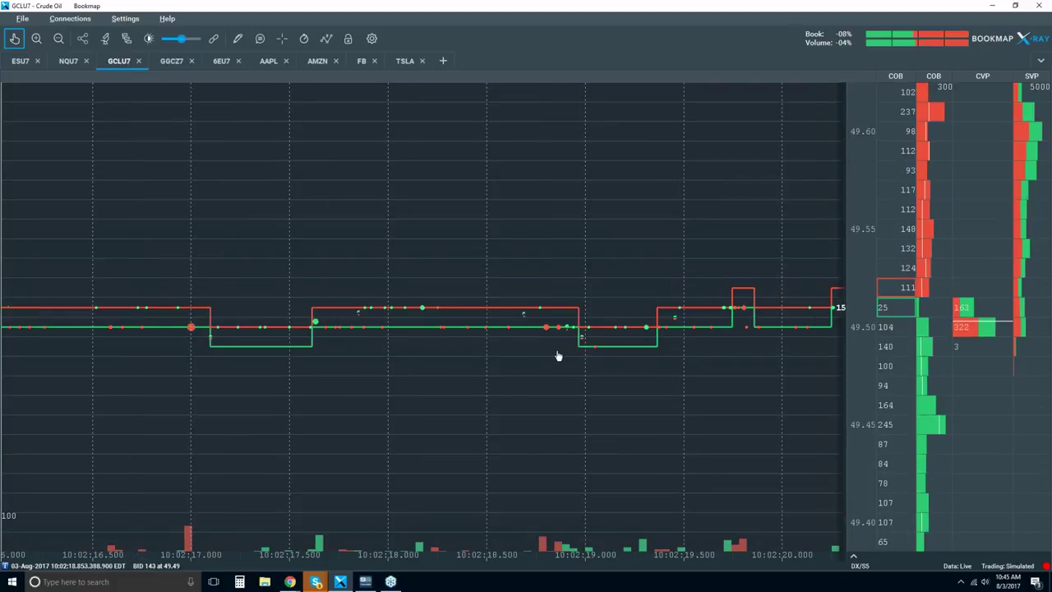
pyautogui.moveTo(176, 359); pyautogui.dragTo(595, 369)
pyautogui.scroll(2, 427, 322)
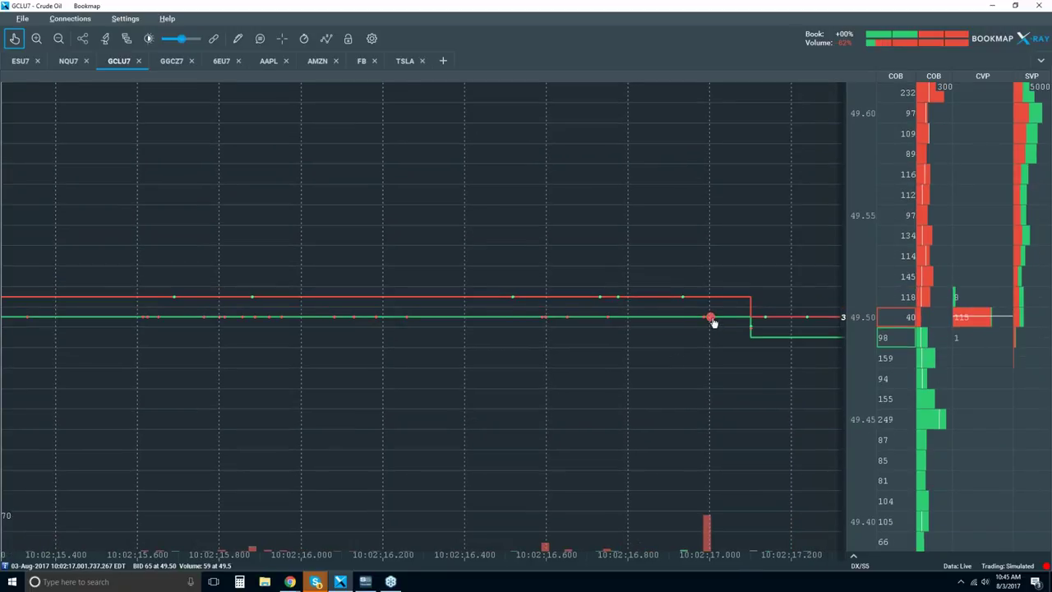
pyautogui.scroll(10, 711, 322)
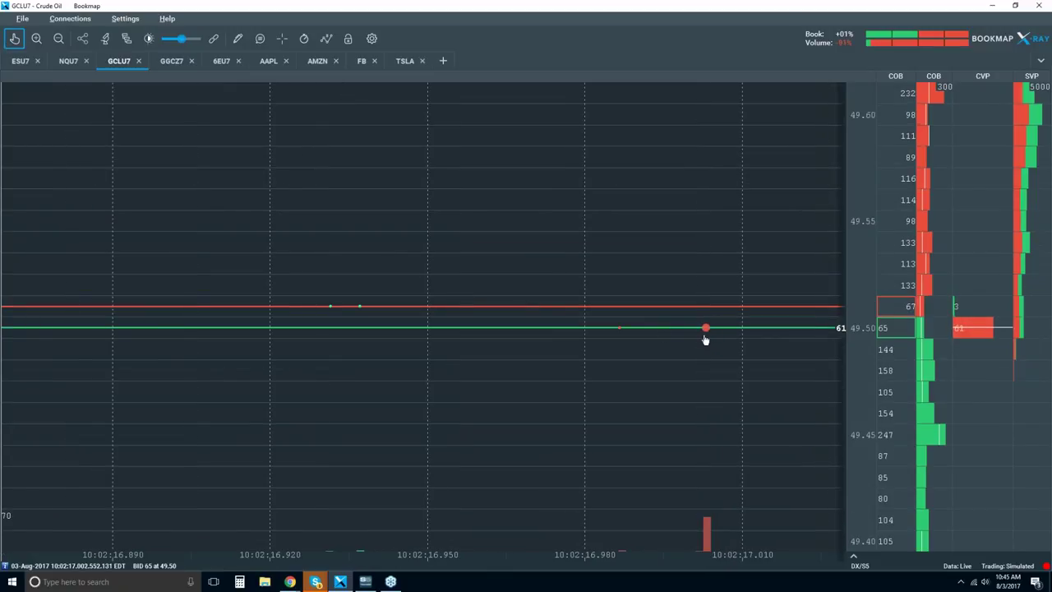
# Step: Adjust the zoom on the tick-level trades and pan toward later timestamps
pyautogui.scroll(10, 704, 330)
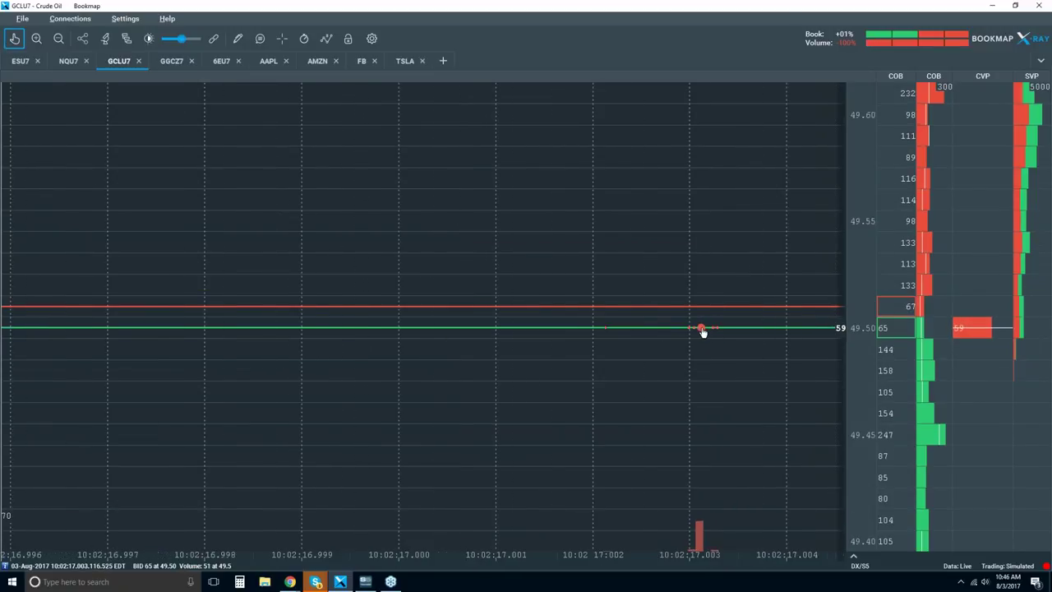
pyautogui.scroll(10, 703, 330)
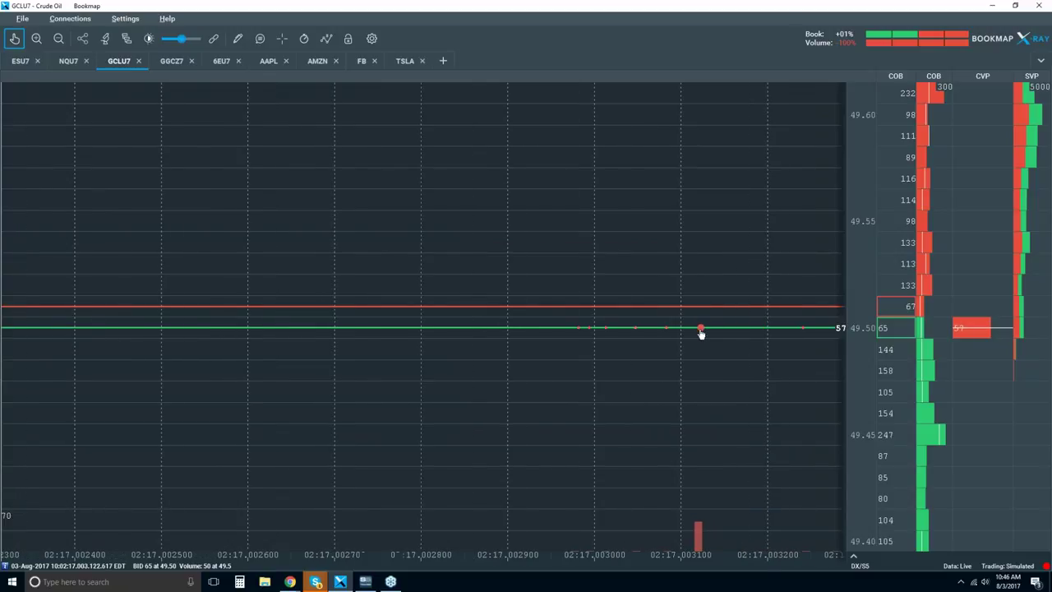
pyautogui.scroll(10, 702, 331)
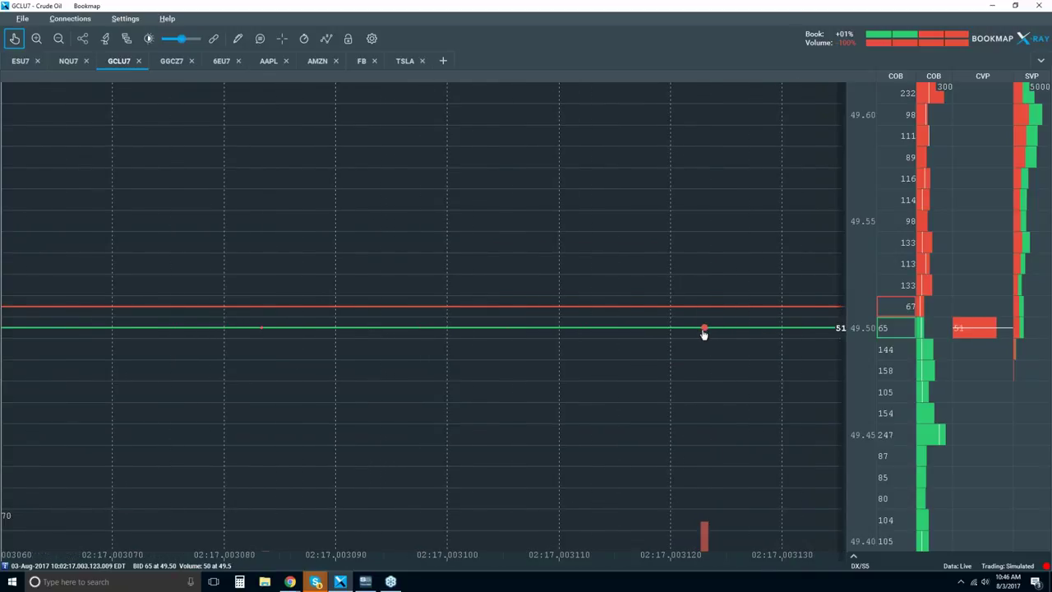
pyautogui.scroll(5, 705, 331)
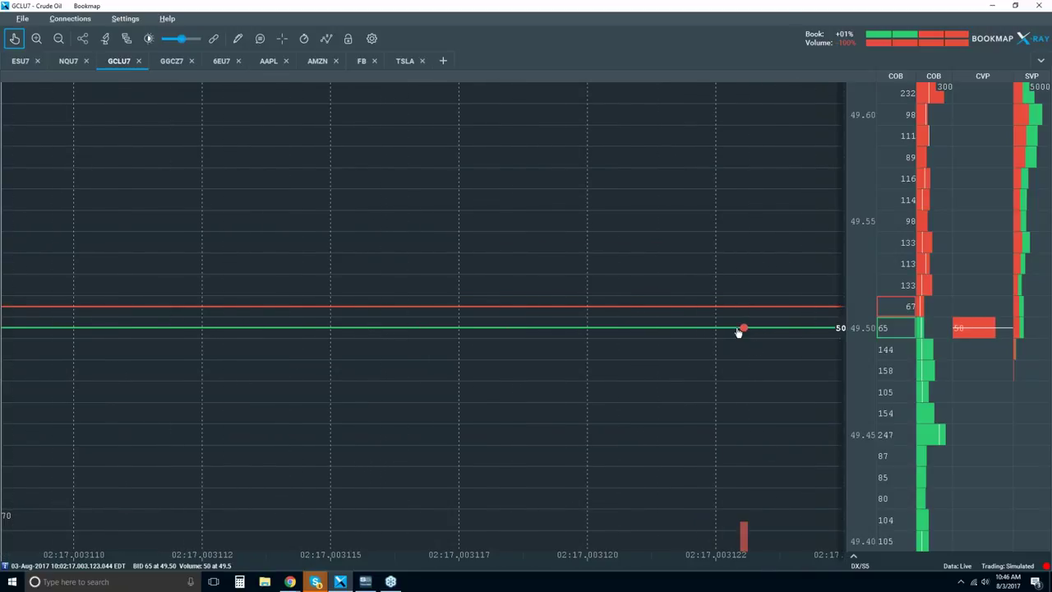
pyautogui.scroll(-8, 705, 351)
pyautogui.scroll(-8, 705, 352)
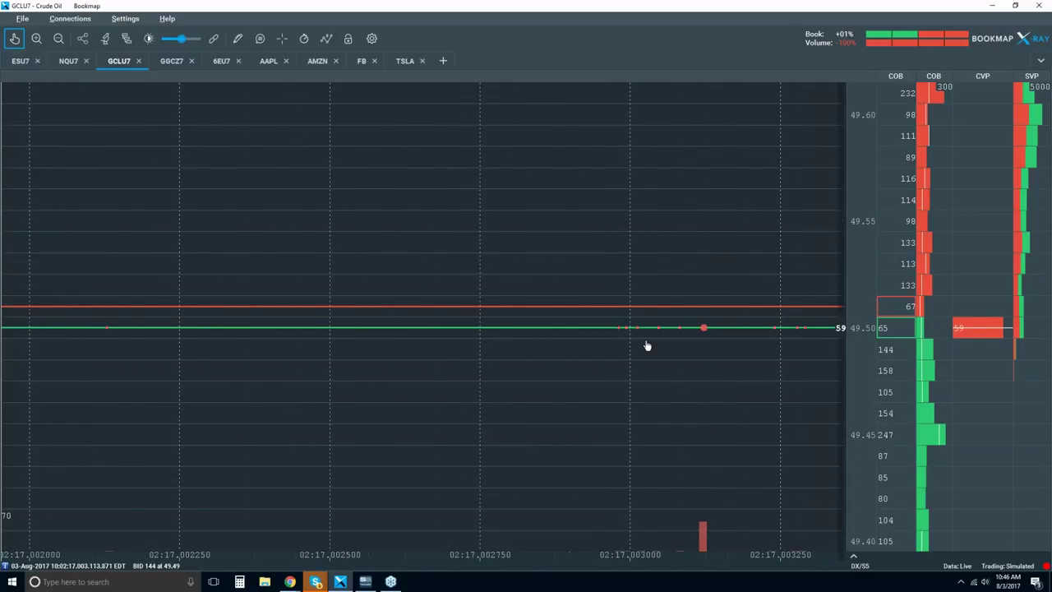
pyautogui.moveTo(781, 353); pyautogui.dragTo(630, 350)
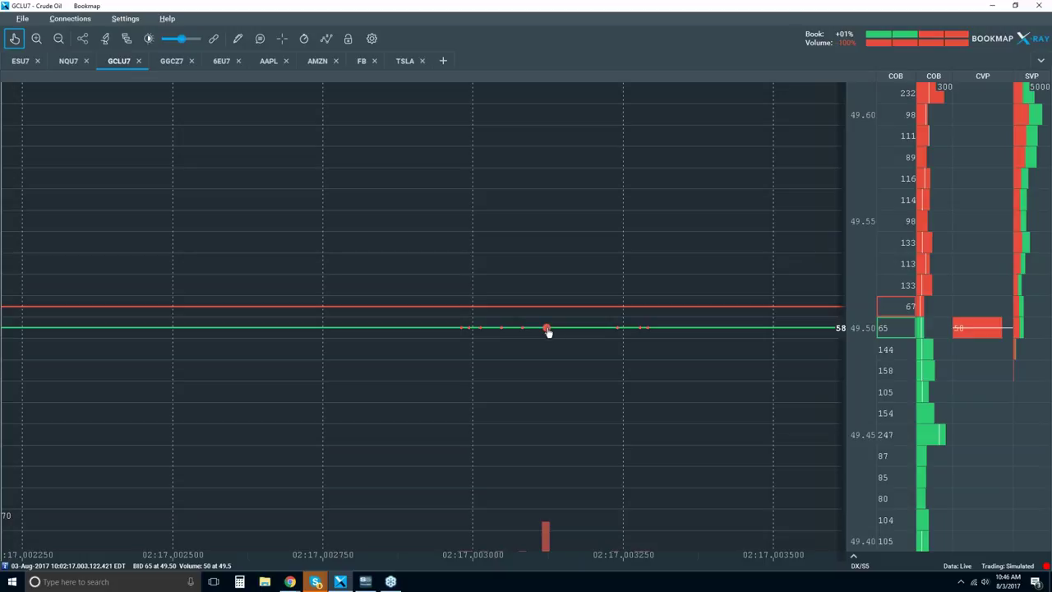
# Step: Zoom out to about 10:00:45–10:03 and turn on data tooltips for chart points
pyautogui.scroll(-3, 549, 331)
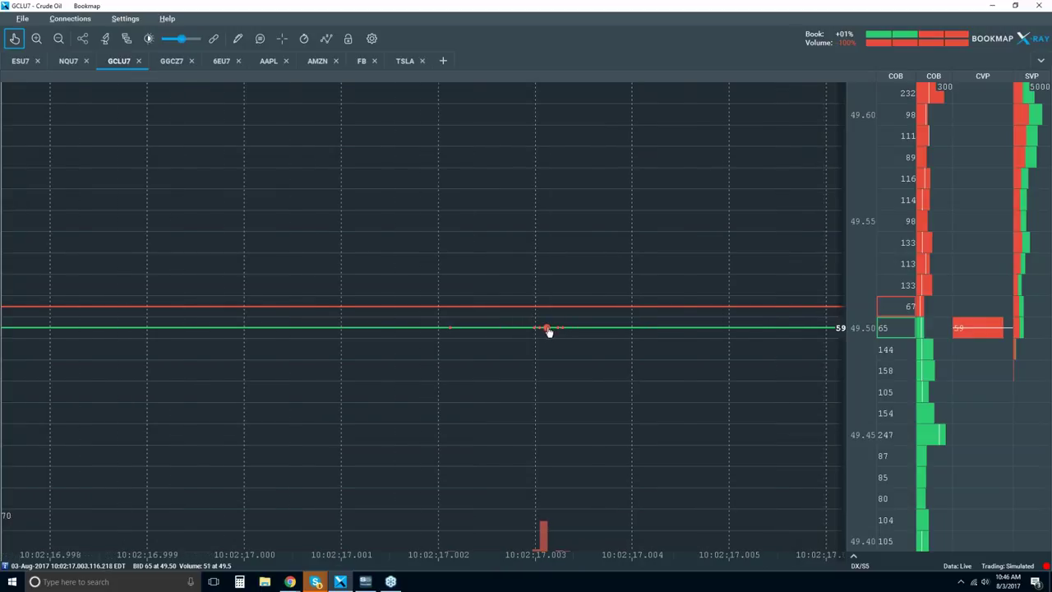
pyautogui.scroll(-5, 549, 330)
pyautogui.scroll(-3, 550, 331)
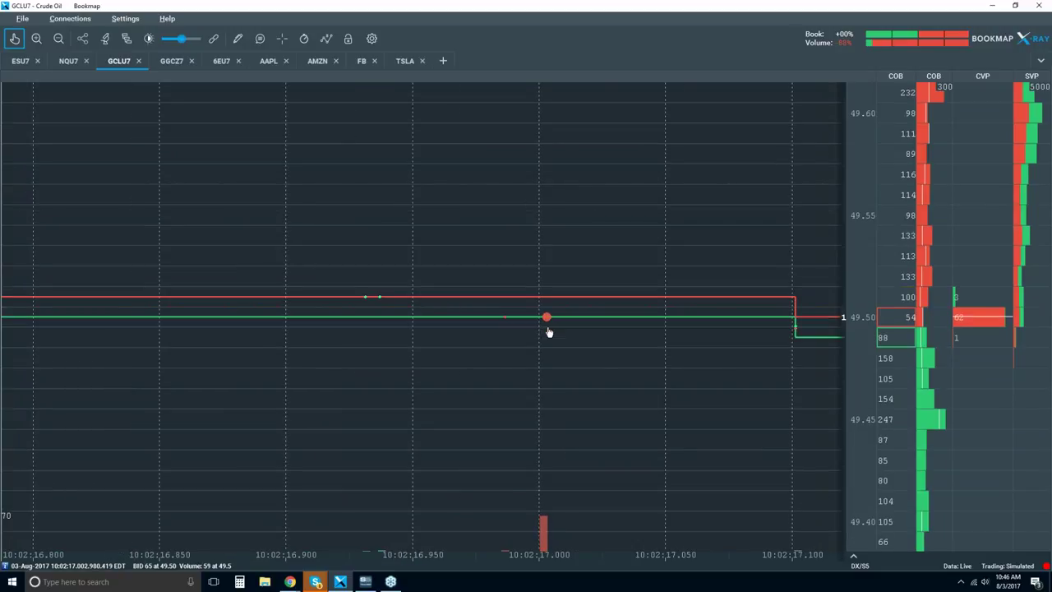
pyautogui.scroll(-5, 549, 330)
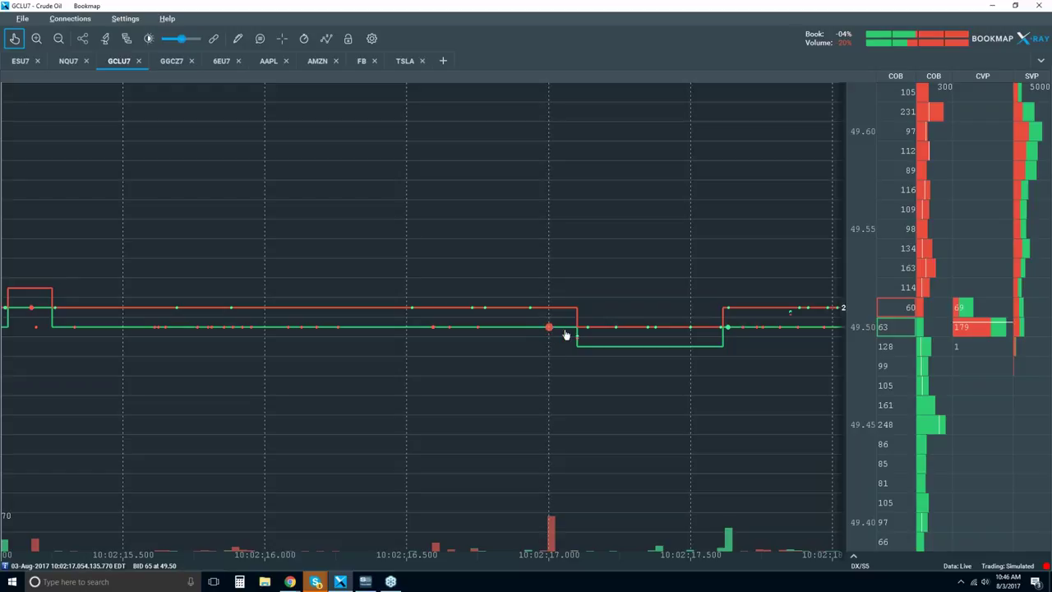
pyautogui.click(260, 39)
# Step: Zoom out and pan back so the chart spans roughly 09:40 to 10:27
pyautogui.scroll(-5, 547, 252)
pyautogui.scroll(-3, 547, 252)
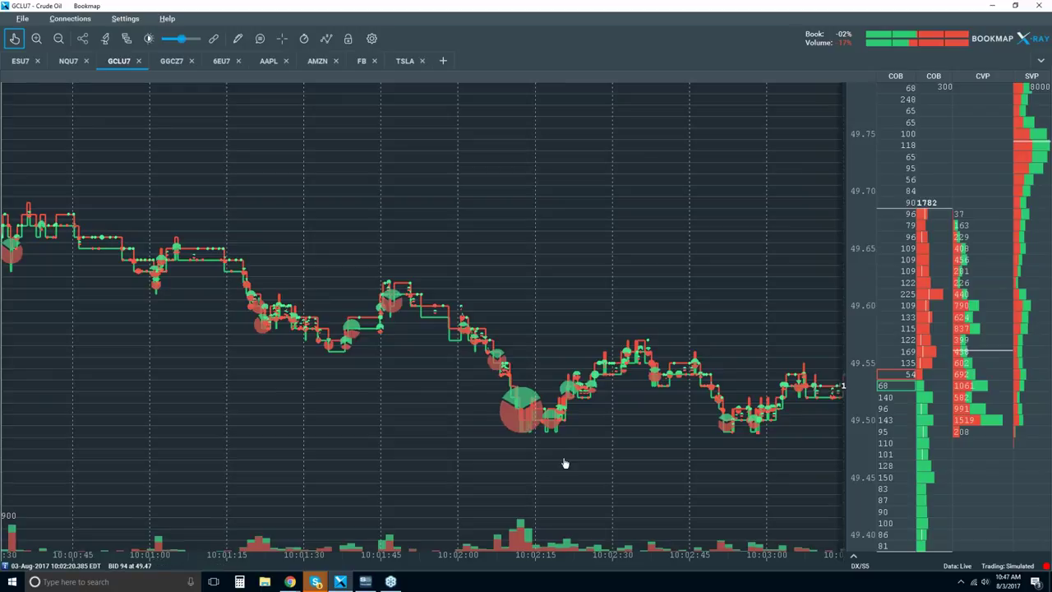
pyautogui.scroll(-3, 552, 358)
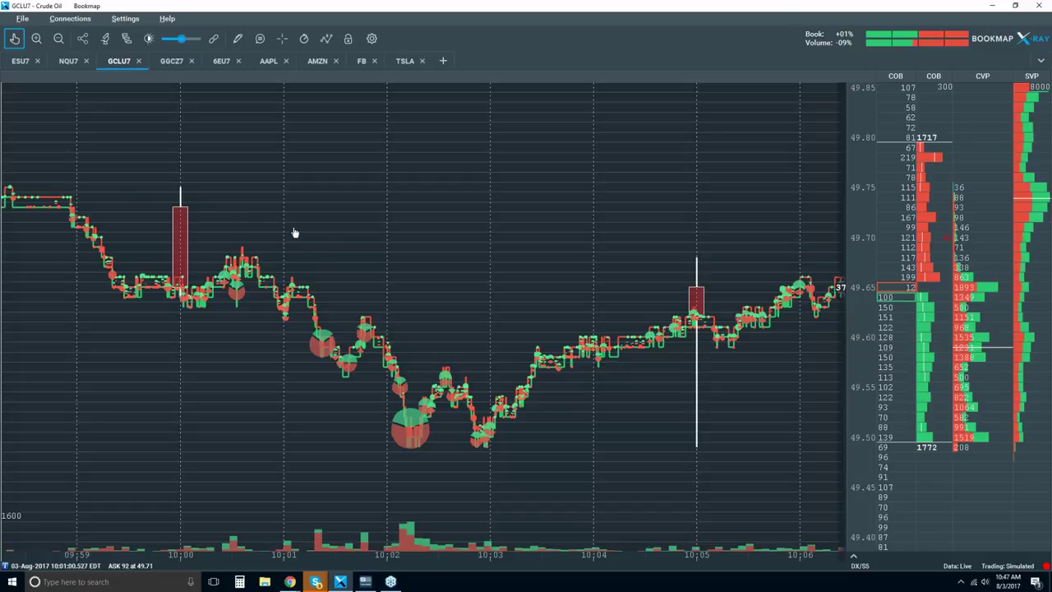
pyautogui.scroll(-2, 565, 310)
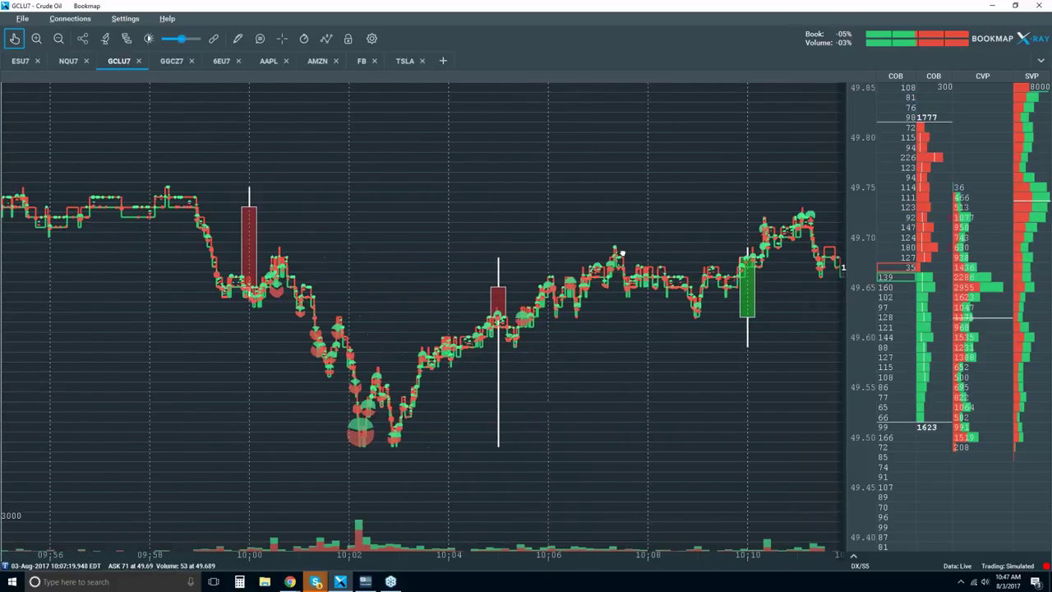
pyautogui.moveTo(612, 261); pyautogui.dragTo(839, 262)
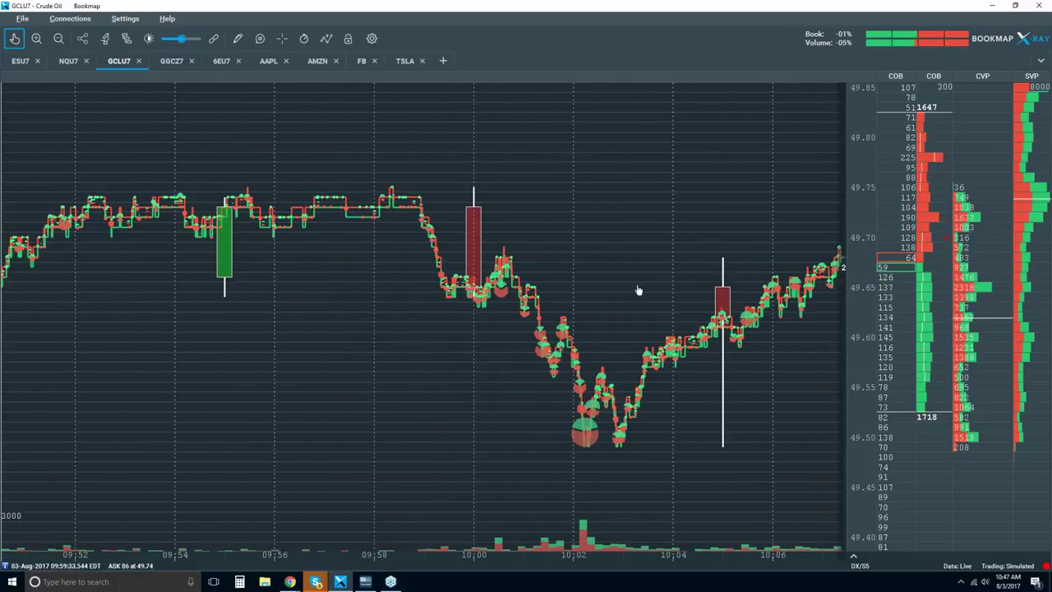
pyautogui.scroll(-3, 606, 265)
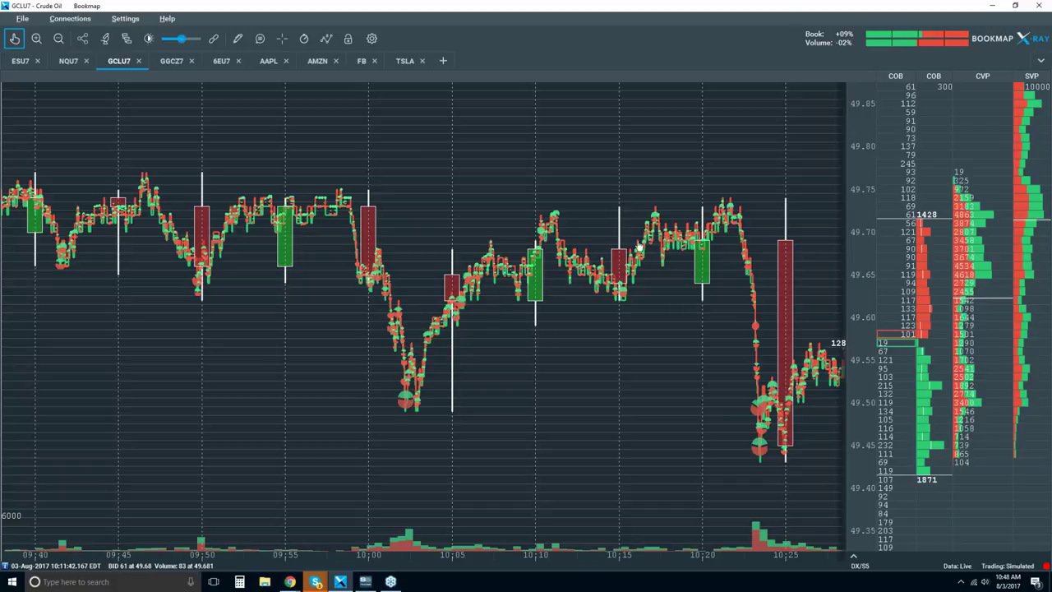
# Step: Widen the chart to about 09:00–10:48, nudging it to show earlier history
pyautogui.scroll(-3, 535, 289)
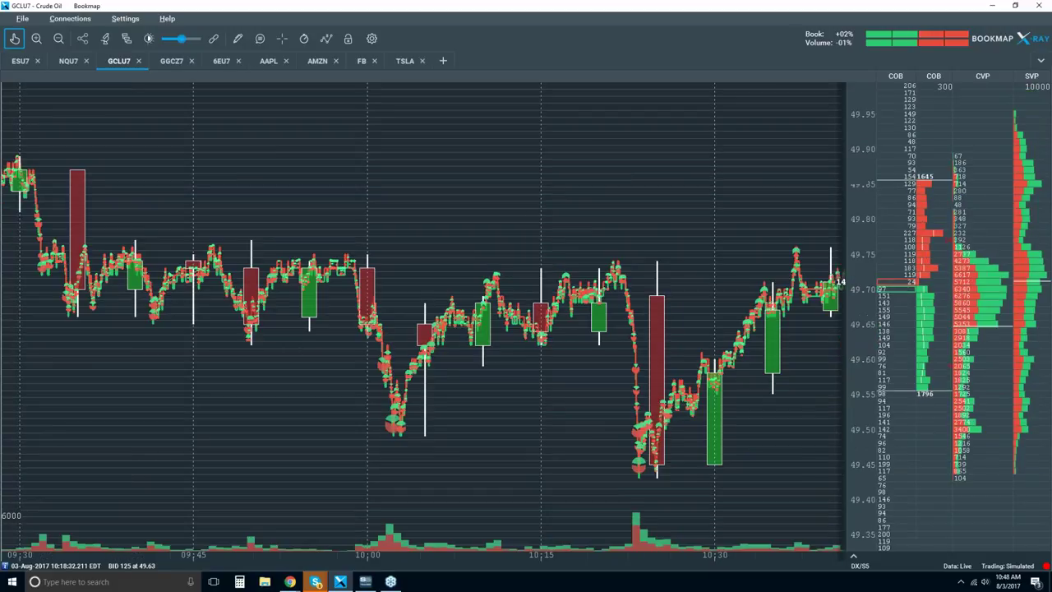
pyautogui.scroll(-2, 525, 273)
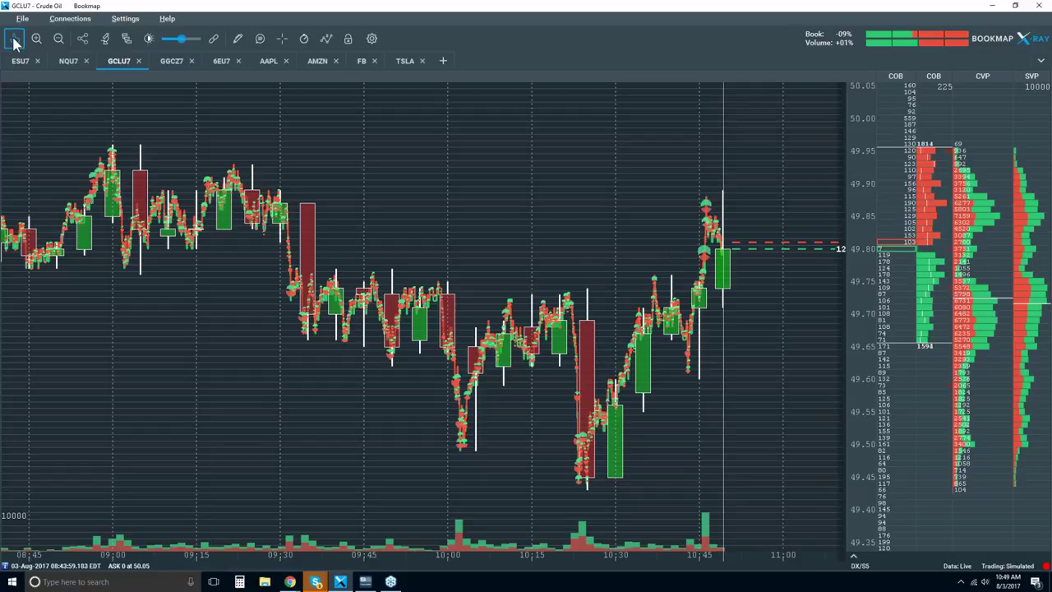
pyautogui.moveTo(518, 197); pyautogui.dragTo(564, 197)
pyautogui.scroll(1, 748, 211)
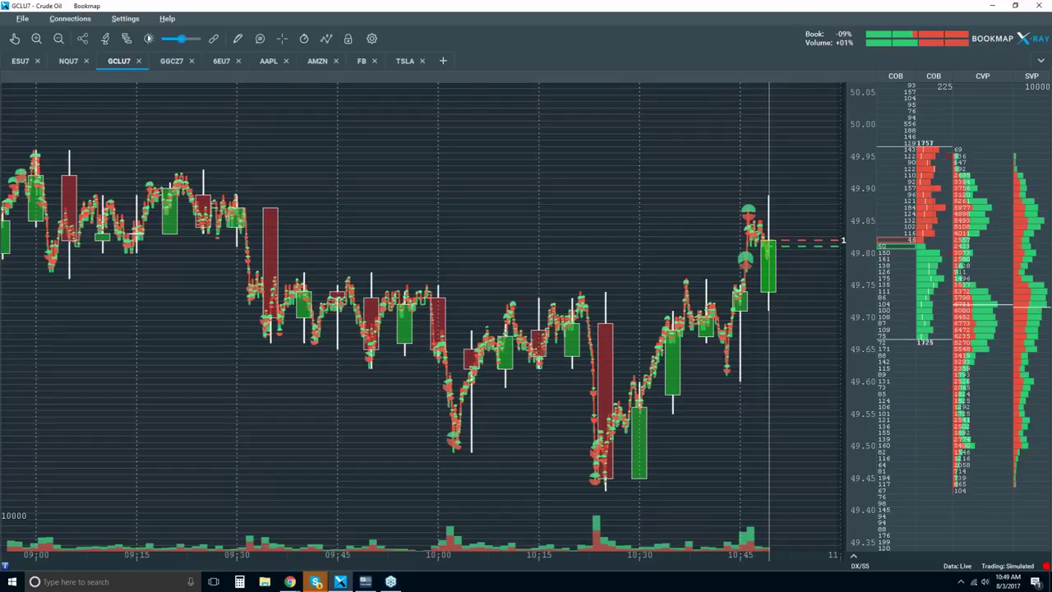
pyautogui.rightClick(934, 76)
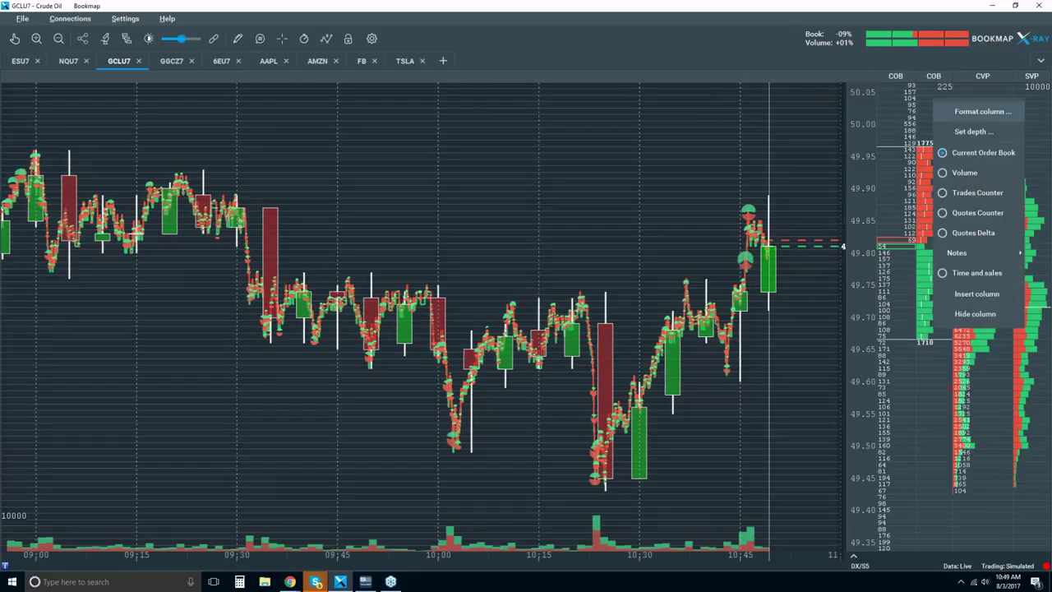
pyautogui.click(964, 107)
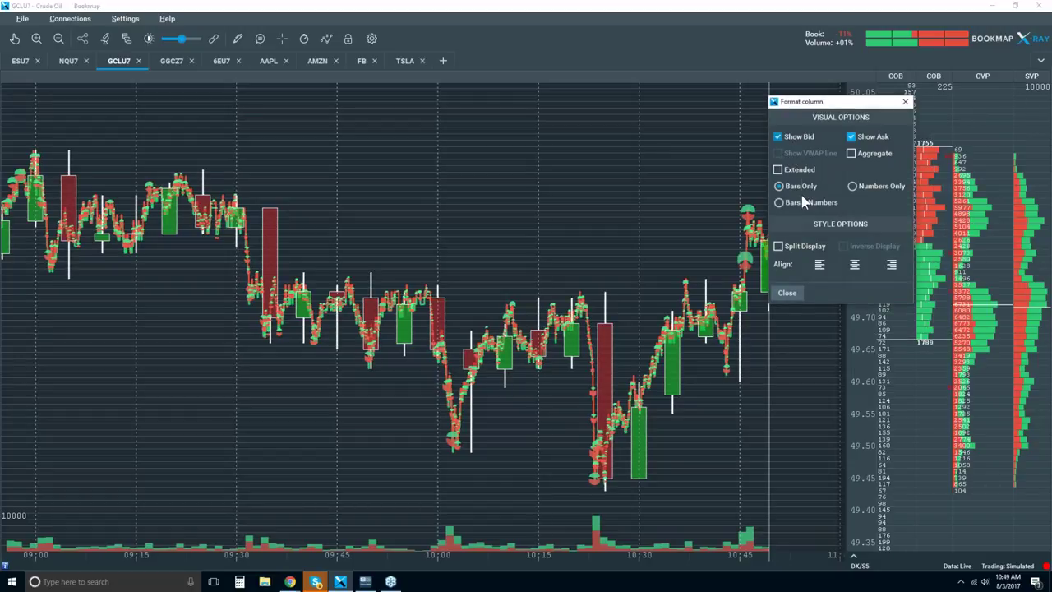
pyautogui.click(789, 204)
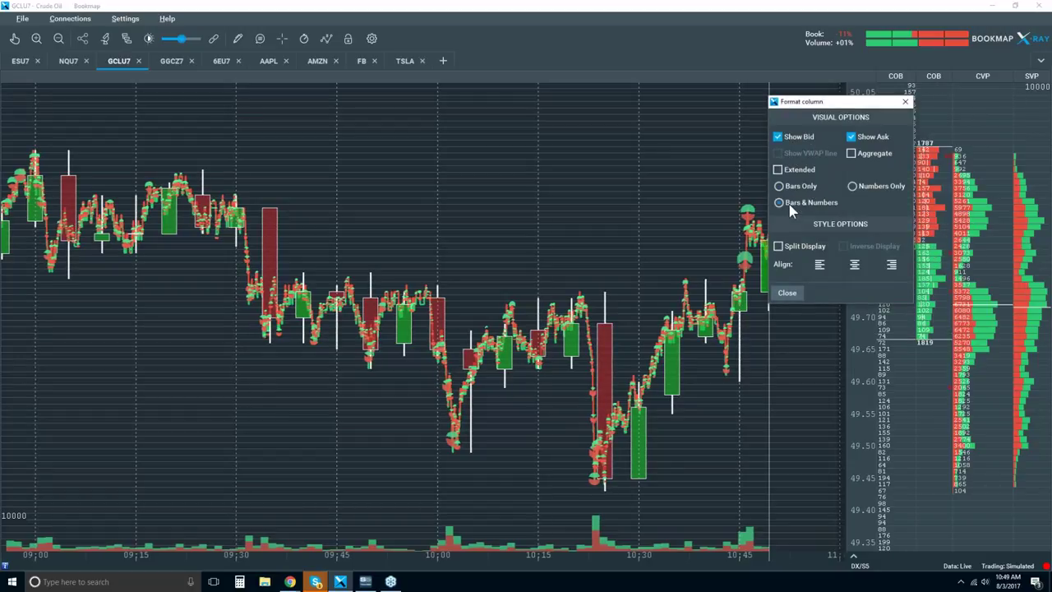
pyautogui.click(875, 187)
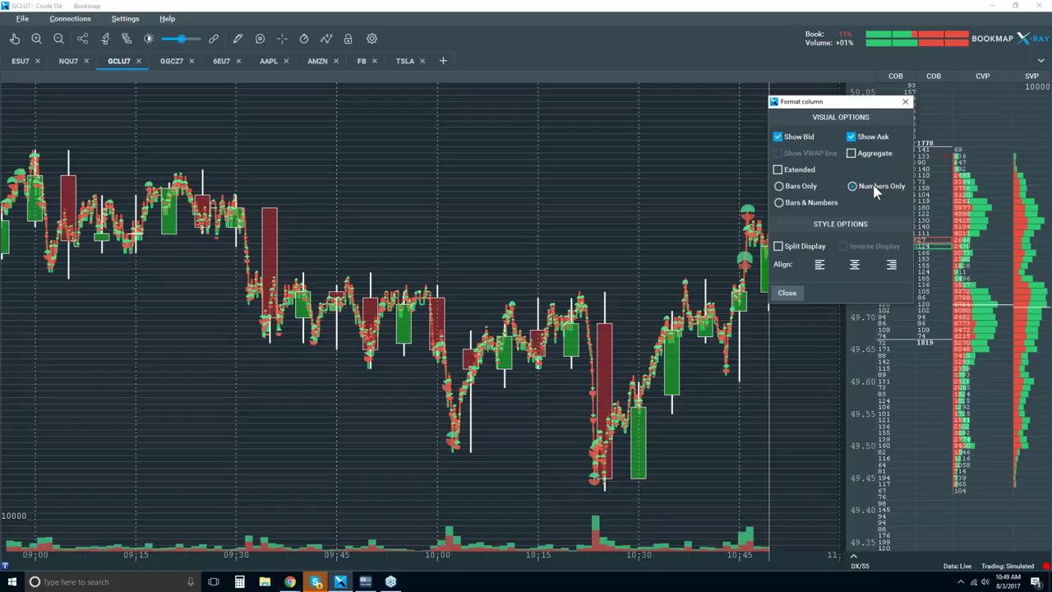
pyautogui.click(803, 189)
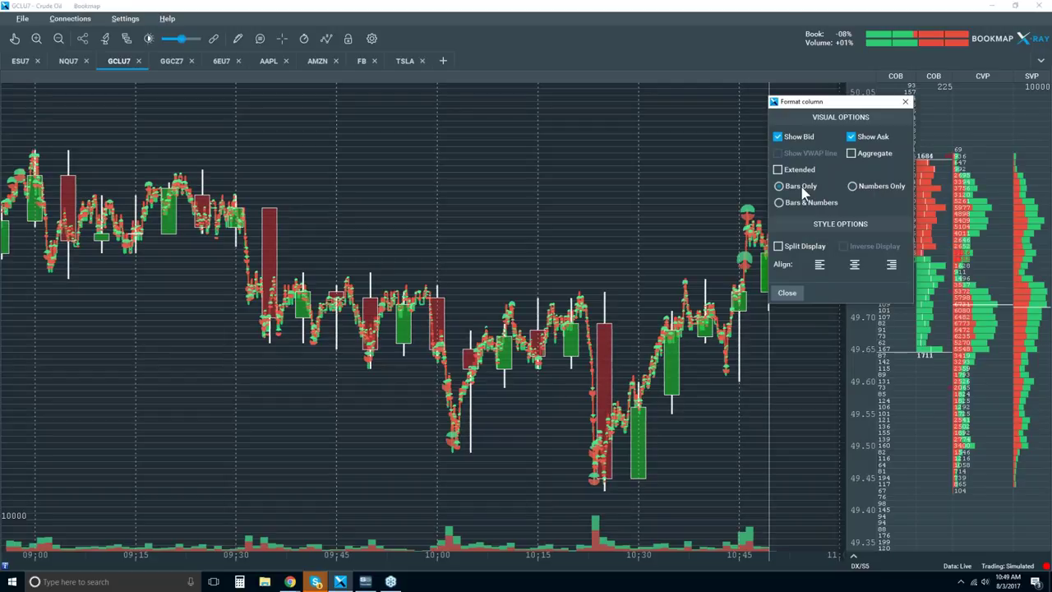
pyautogui.click(905, 101)
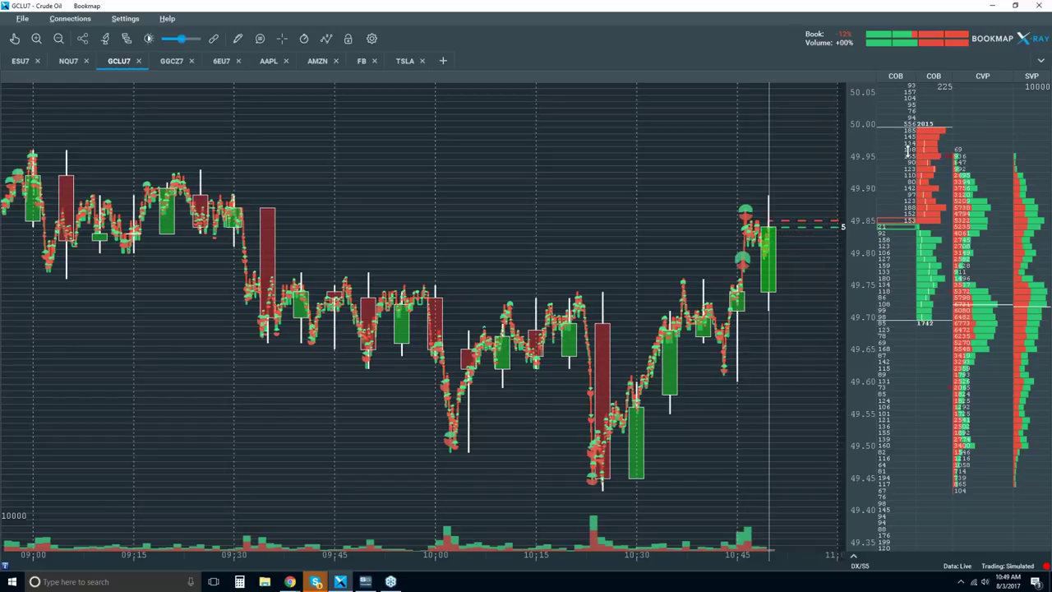
# Step: Zoom in so the chart covers roughly 09:55 to 10:48
pyautogui.scroll(3, 911, 176)
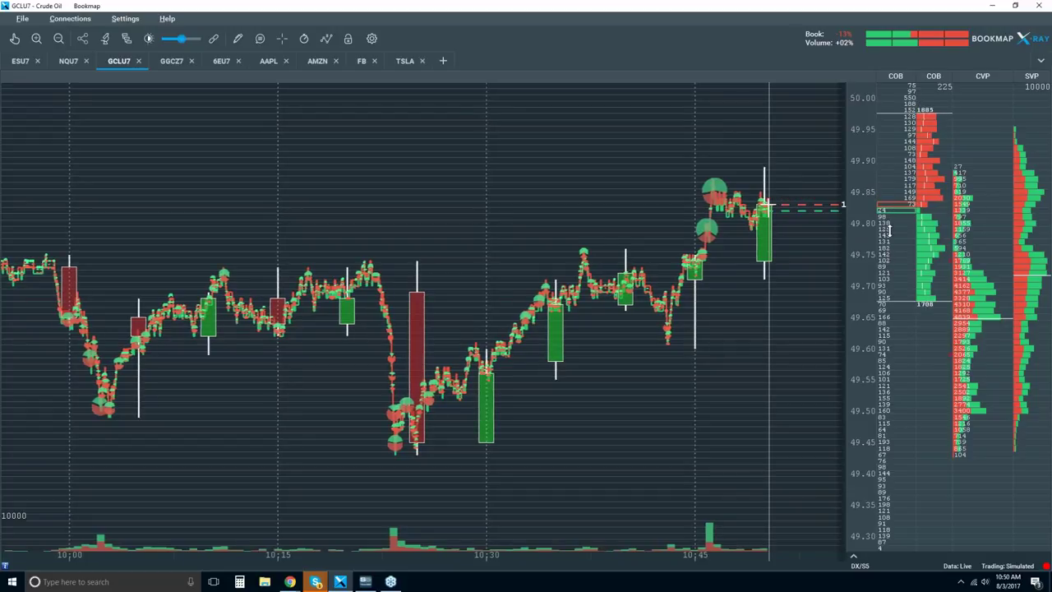
# Step: Turn on the Heatmap chart component with its Extended lines
pyautogui.click(327, 39)
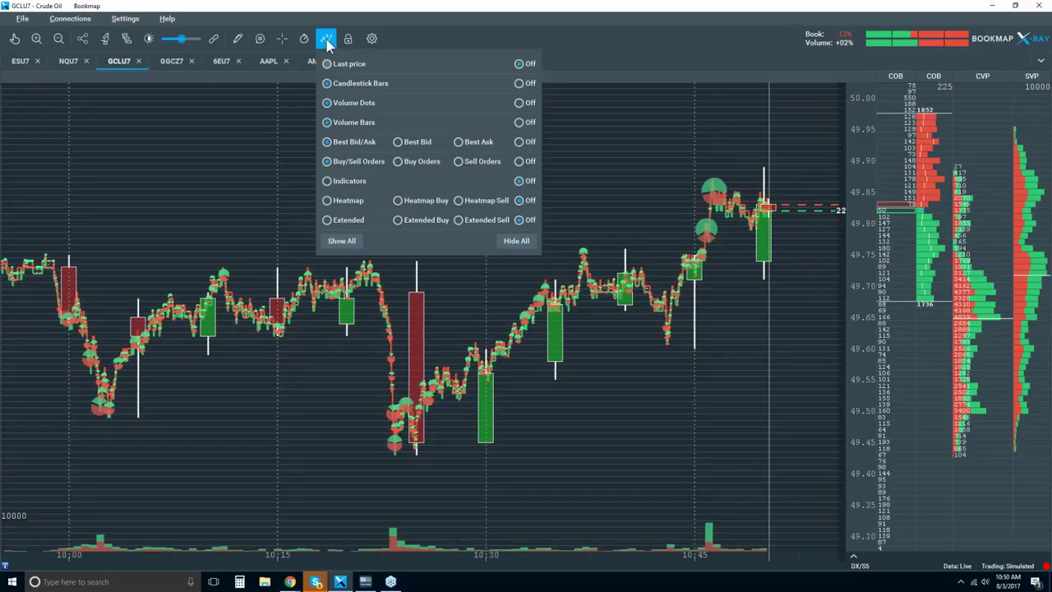
pyautogui.click(337, 200)
pyautogui.click(353, 221)
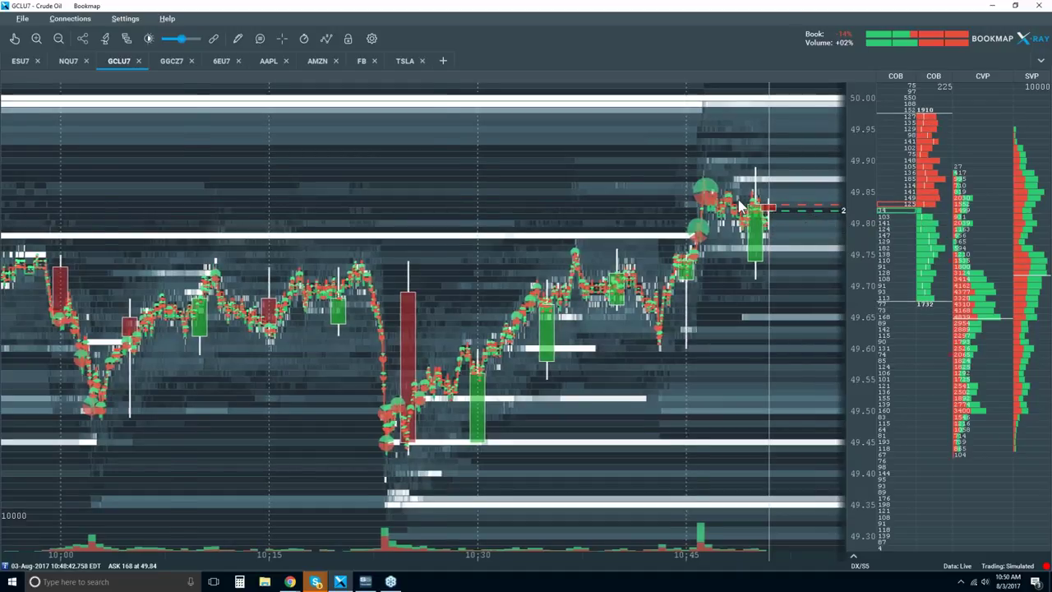
# Step: Zoom the heatmap in to 10:40–10:52, then back out slightly to 10:34–10:52
pyautogui.scroll(3, 747, 205)
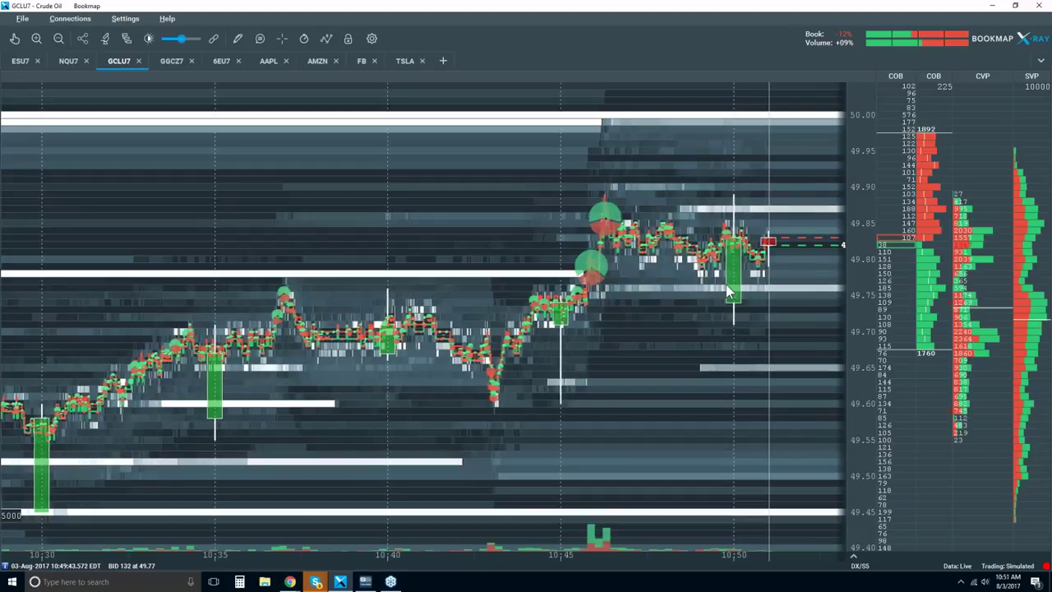
pyautogui.scroll(3, 727, 280)
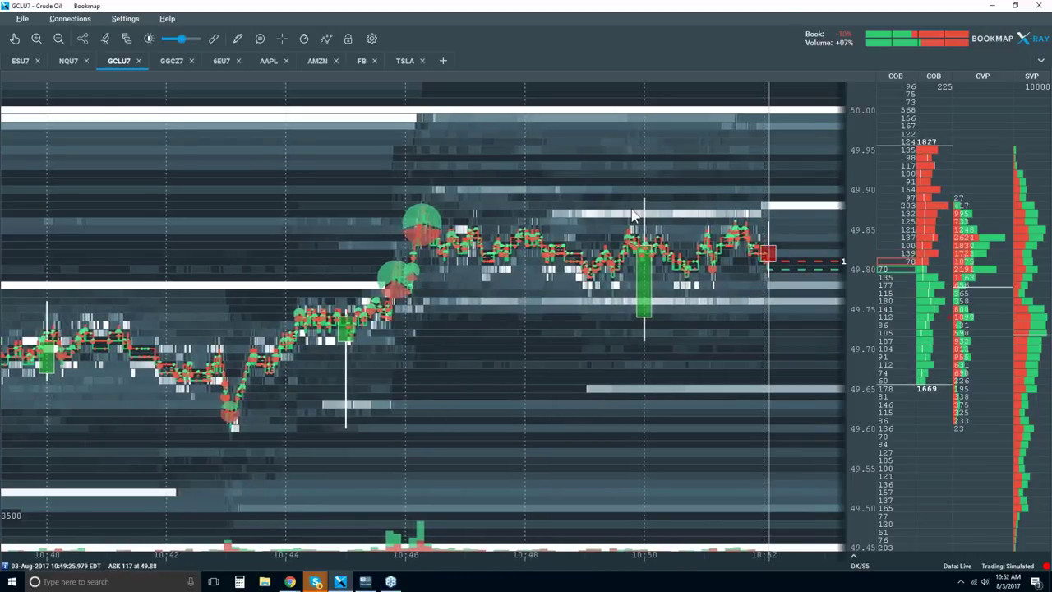
pyautogui.scroll(-3, 703, 238)
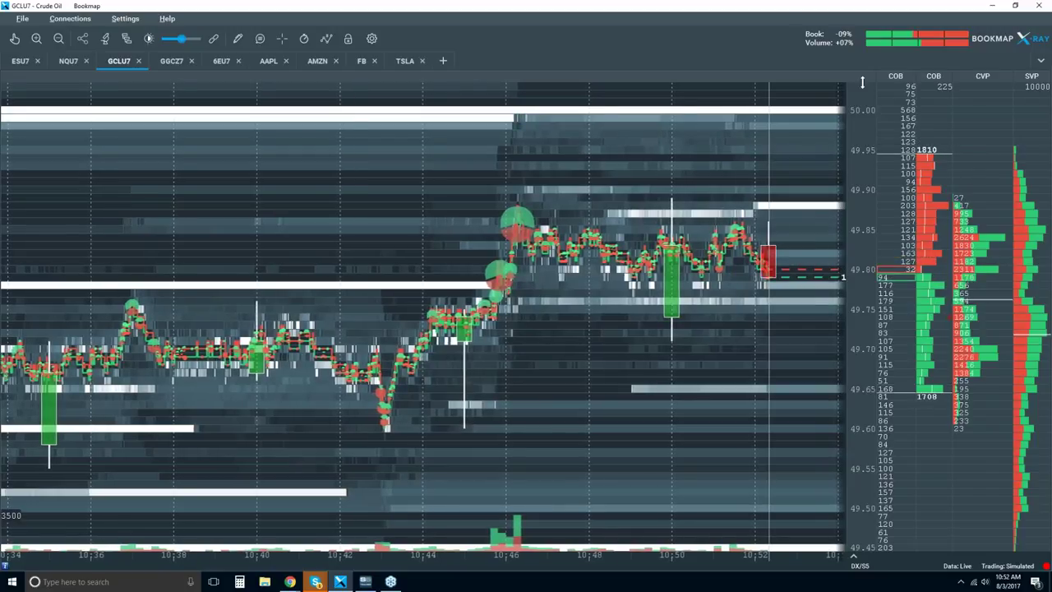
# Step: Drag the chart and column dividers to give the COB, CVP and SVP columns more width
pyautogui.moveTo(863, 80); pyautogui.dragTo(803, 80)
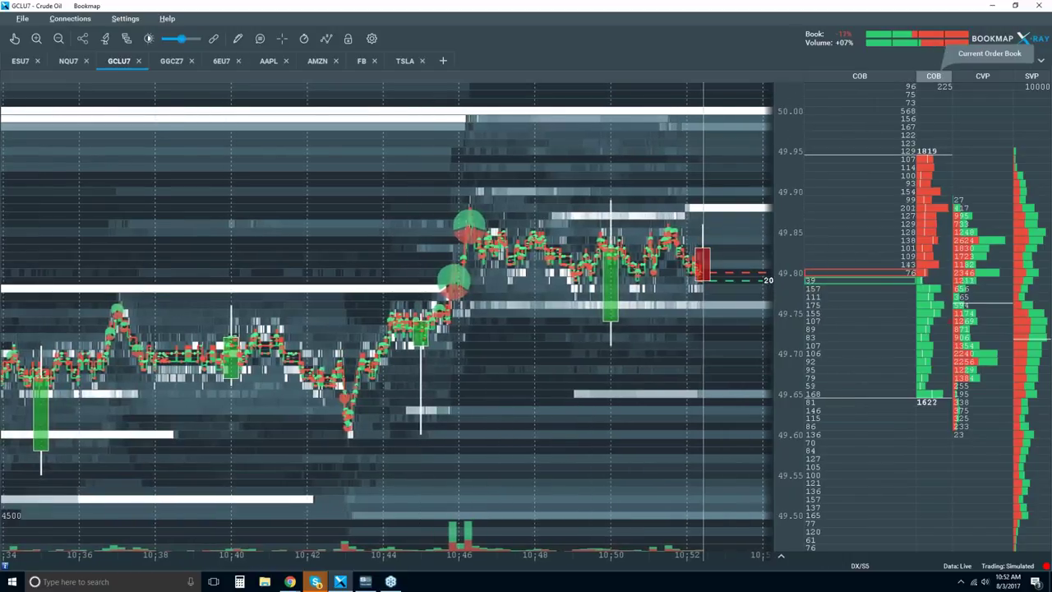
pyautogui.moveTo(953, 80); pyautogui.dragTo(875, 80)
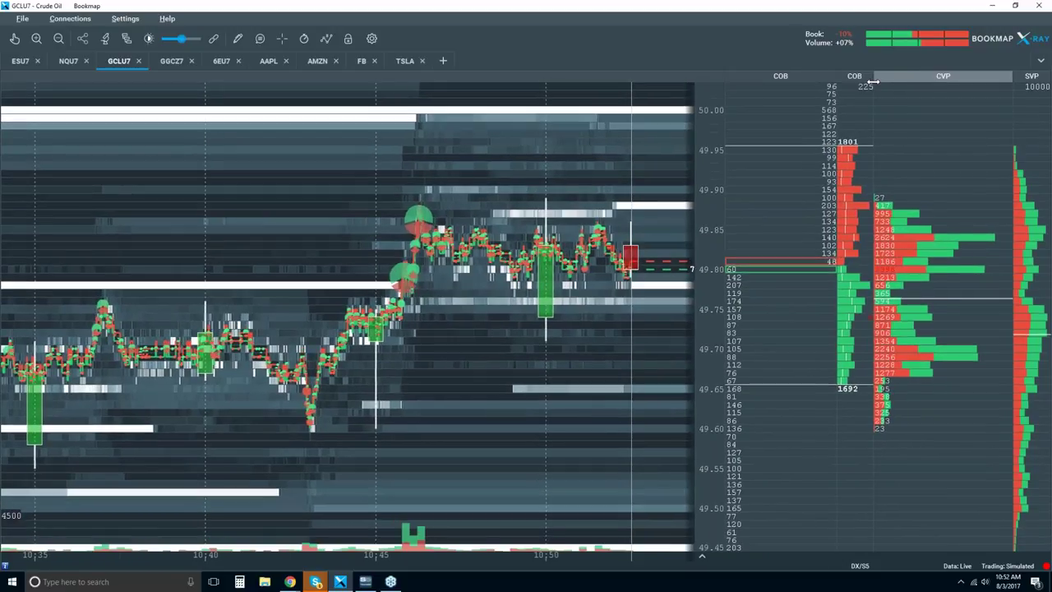
pyautogui.moveTo(730, 79); pyautogui.dragTo(835, 80)
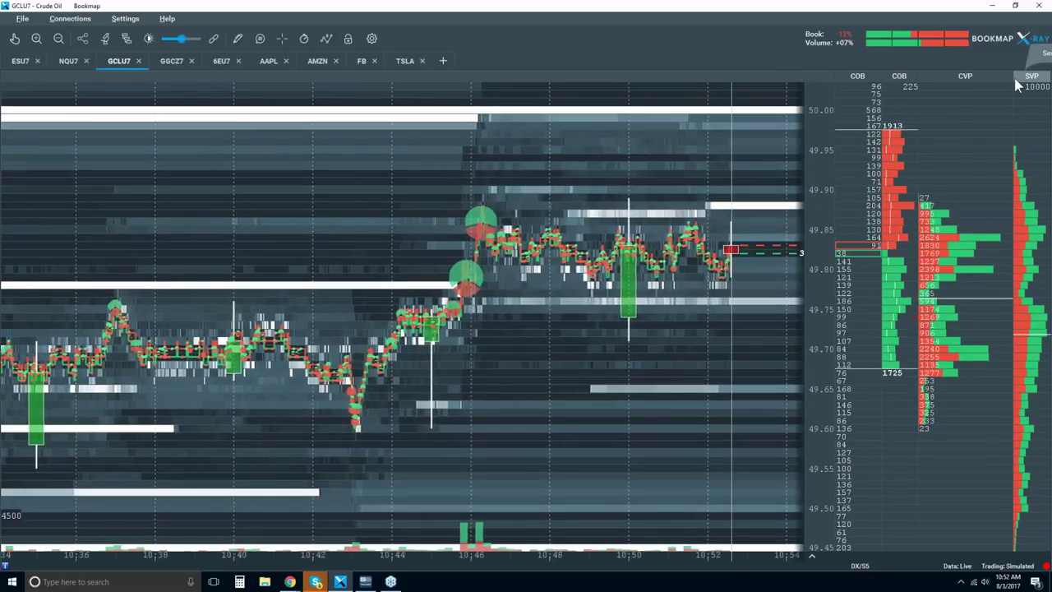
pyautogui.moveTo(1012, 77); pyautogui.dragTo(993, 77)
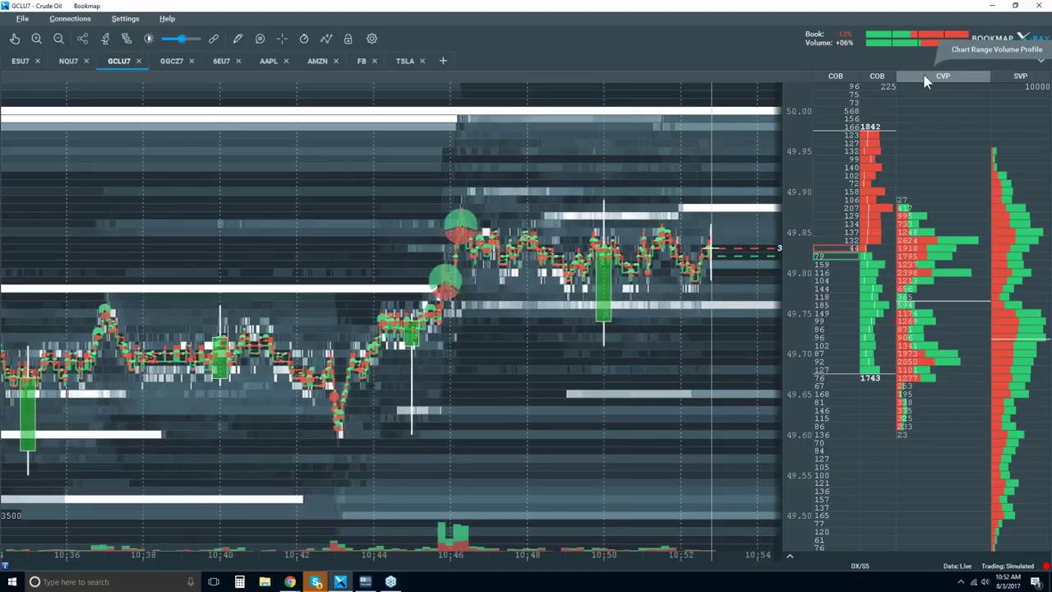
pyautogui.rightClick(920, 144)
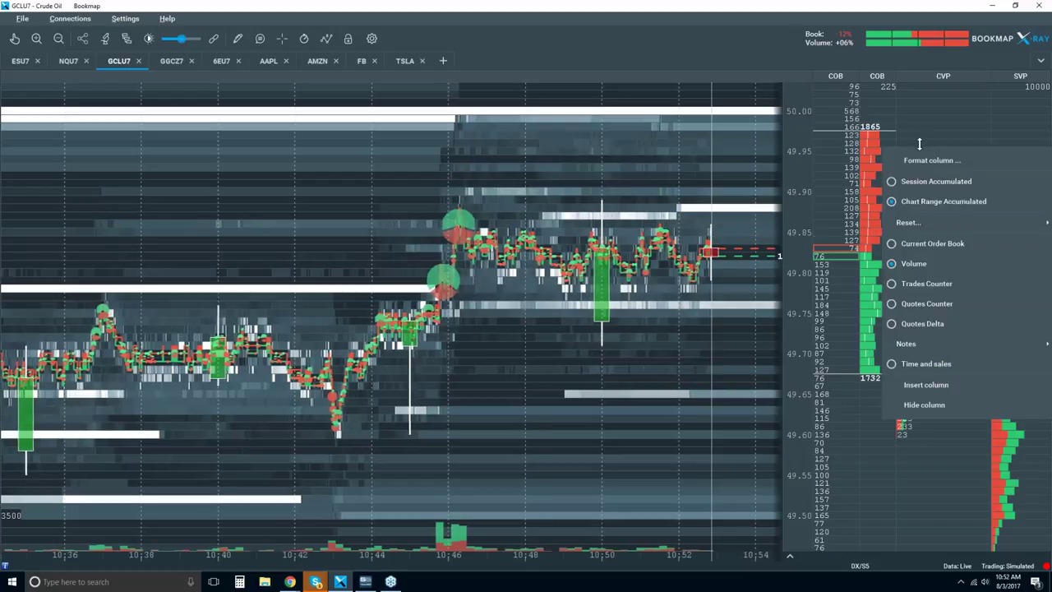
# Step: Insert two additional CVP columns into the sidebar
pyautogui.click(926, 385)
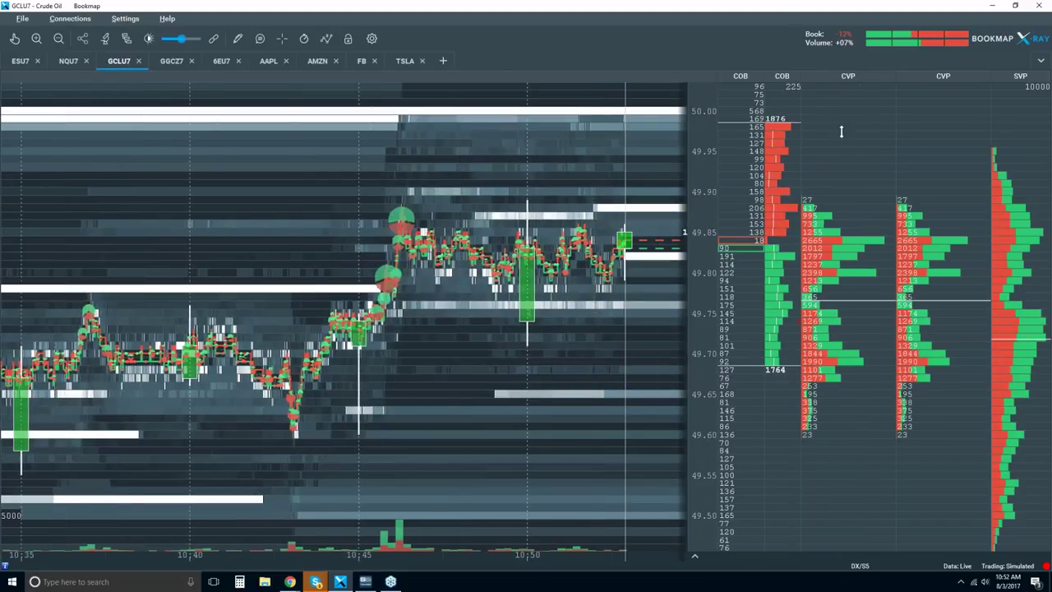
pyautogui.rightClick(851, 164)
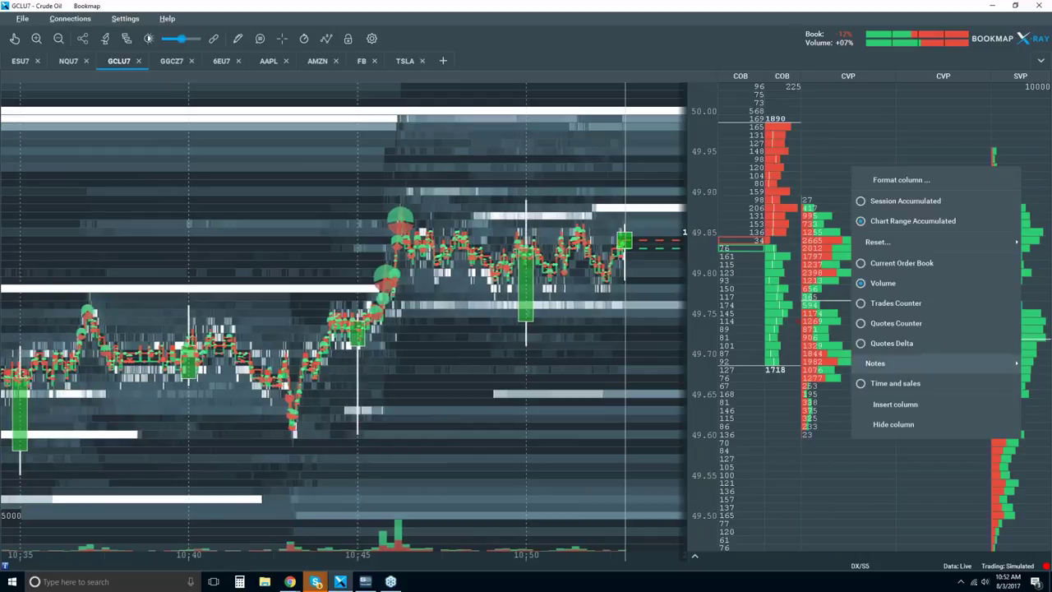
pyautogui.click(895, 403)
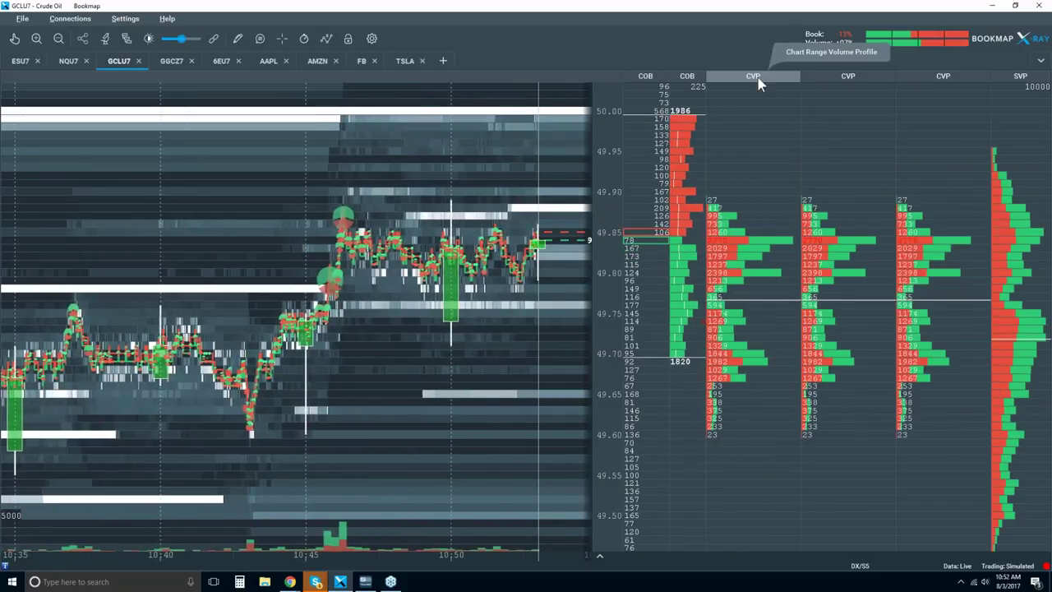
# Step: Turn the first CVP column into a Trades Counter accumulated over the chart range
pyautogui.rightClick(753, 137)
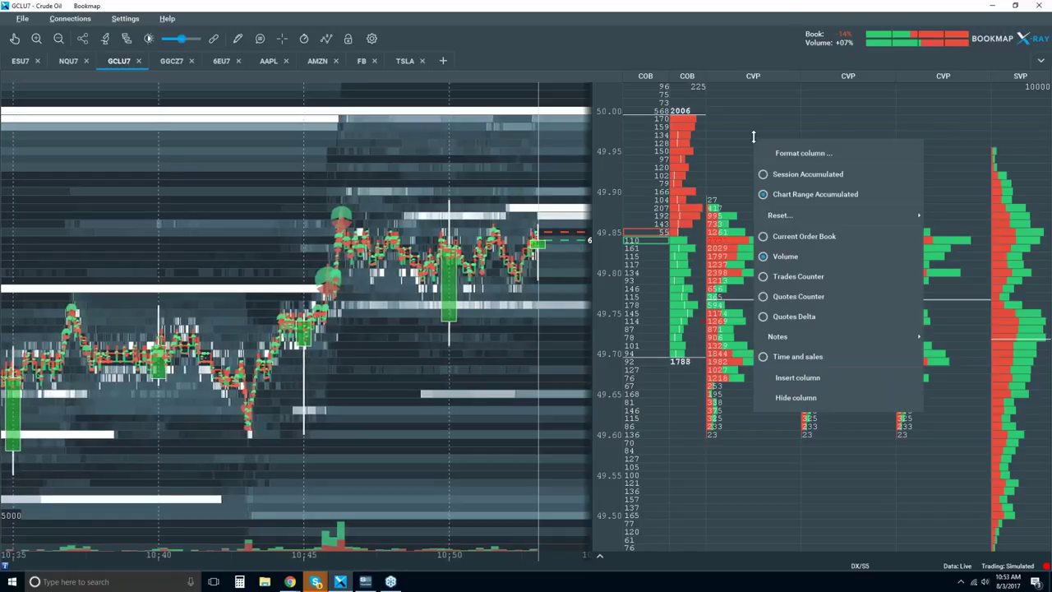
pyautogui.click(842, 196)
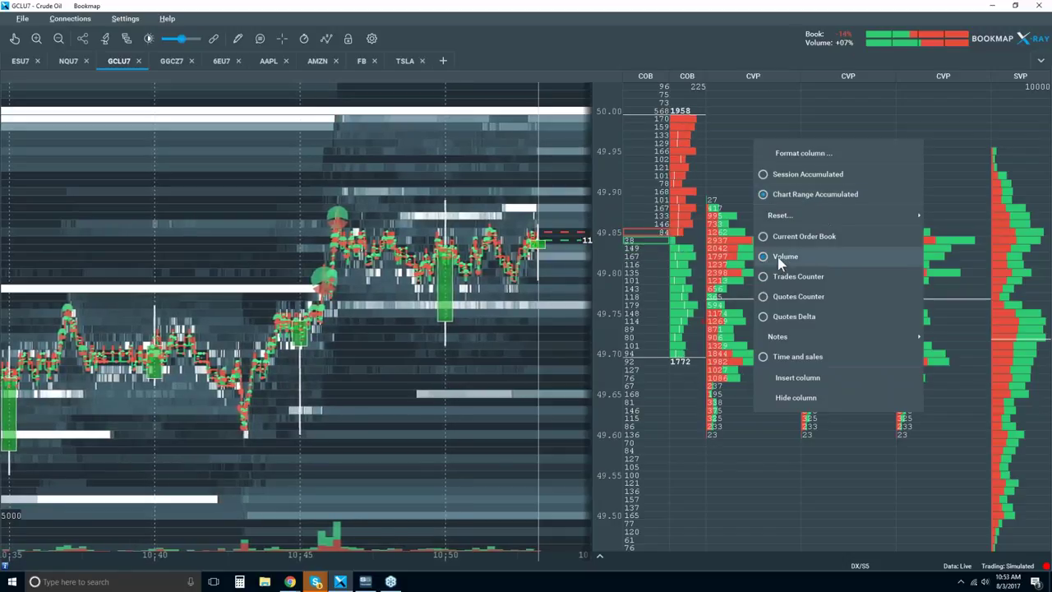
pyautogui.click(778, 257)
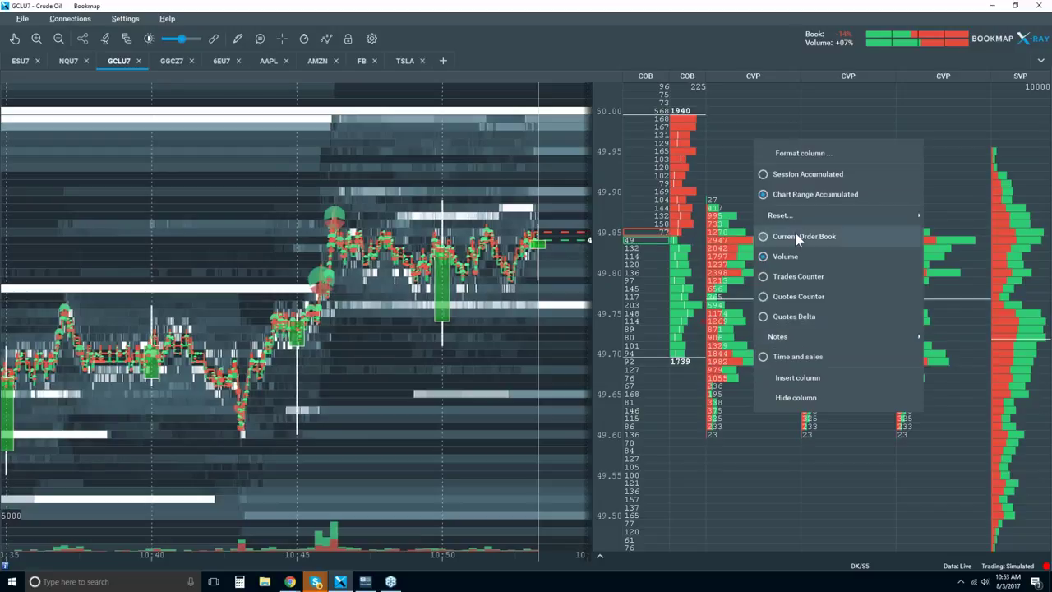
pyautogui.click(804, 278)
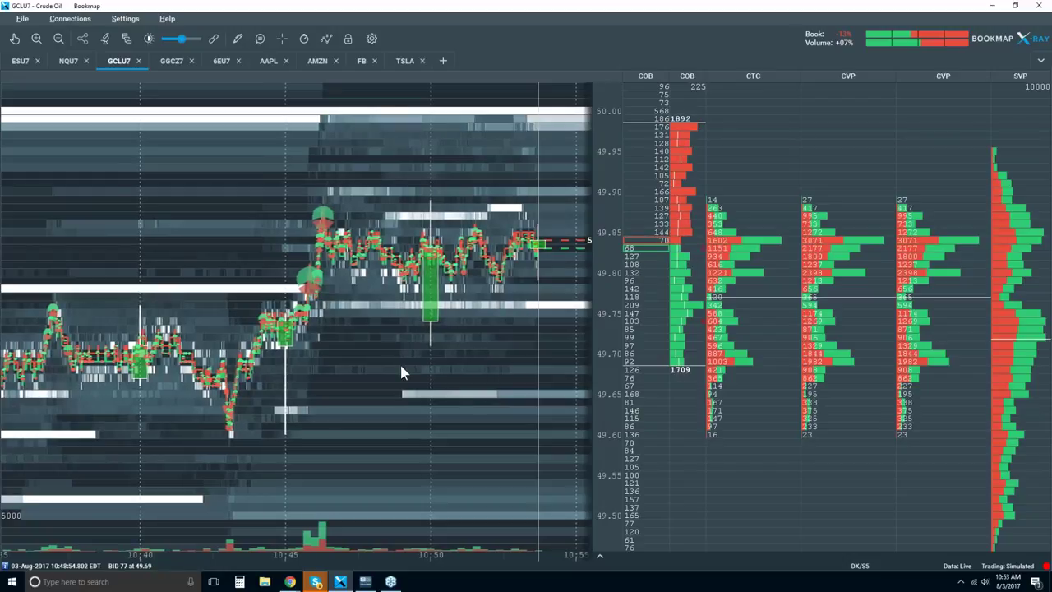
# Step: Zoom the heatmap to about 10:47–10:54 so CTC and CVP tally only that stretch
pyautogui.scroll(-3, 422, 337)
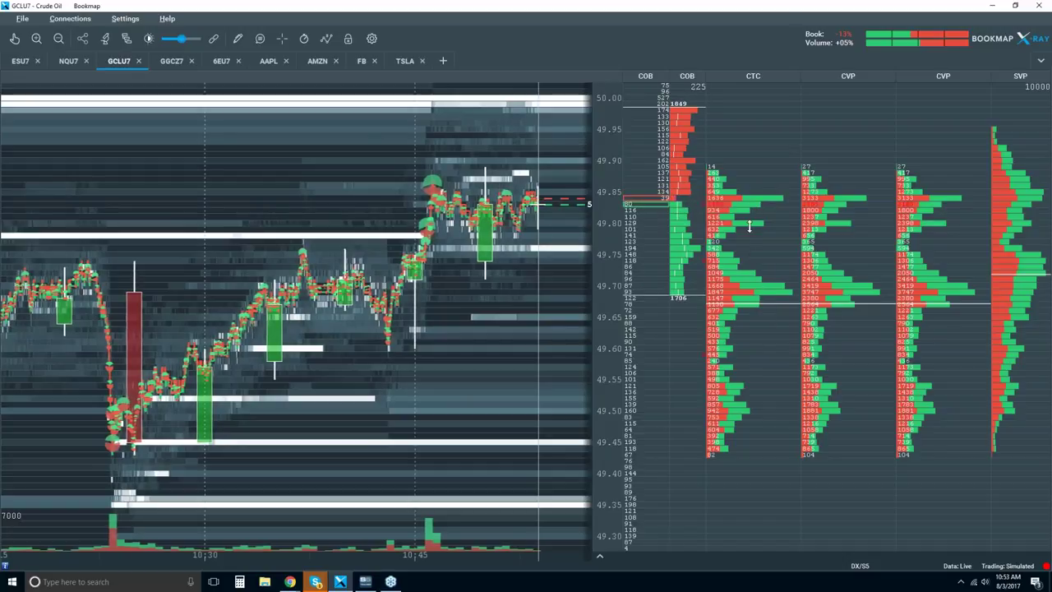
pyautogui.scroll(6, 485, 219)
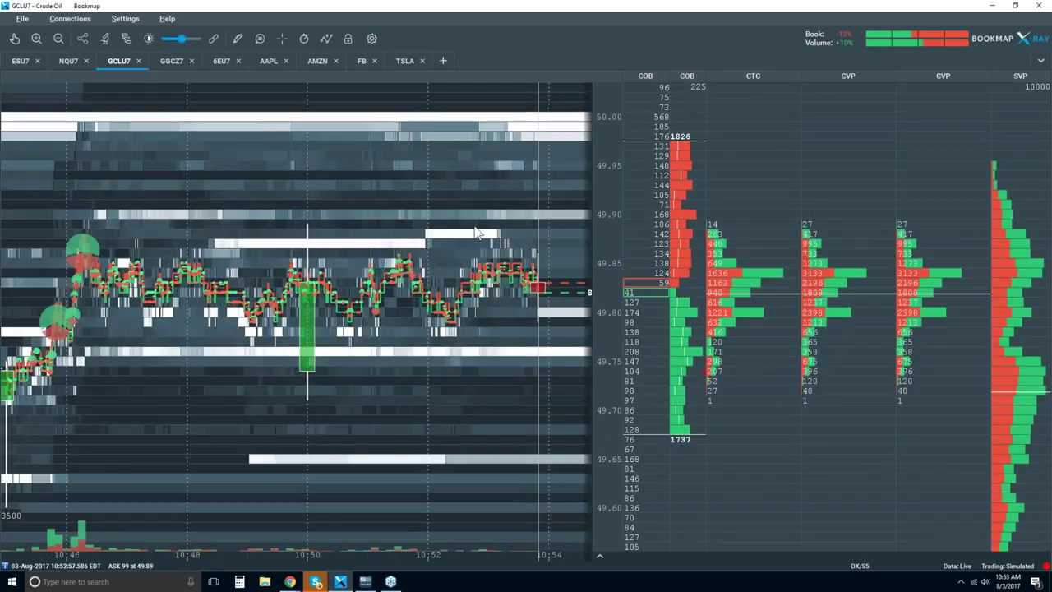
pyautogui.scroll(1, 463, 236)
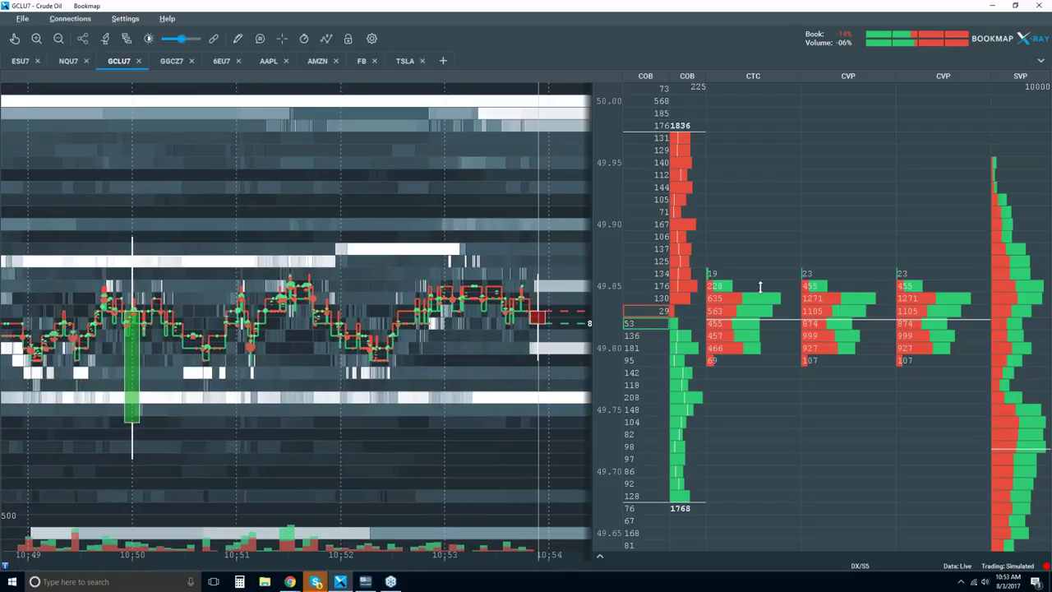
pyautogui.scroll(-1, 482, 248)
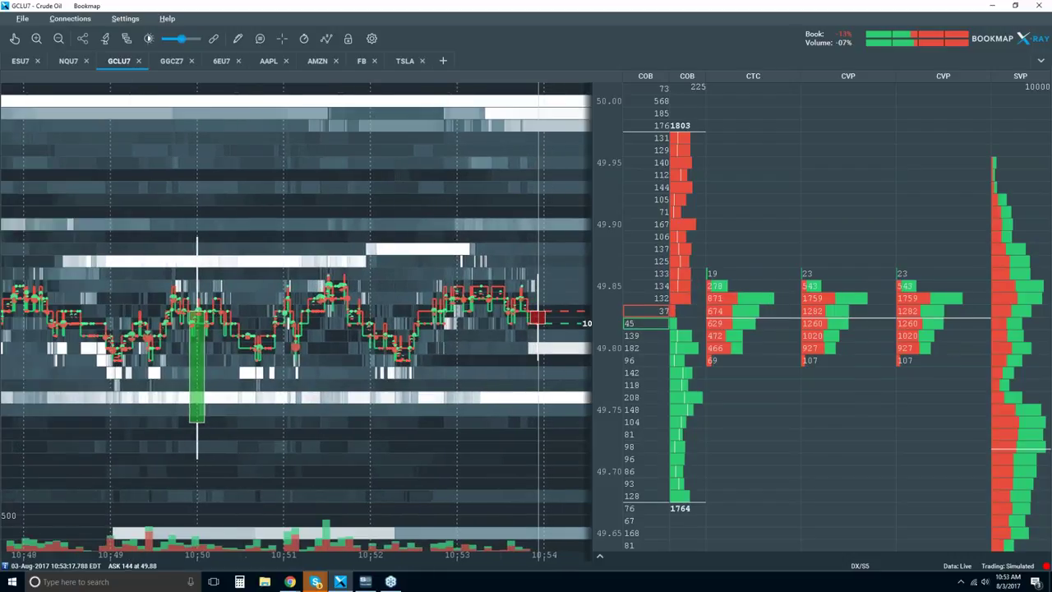
pyautogui.scroll(-1, 482, 248)
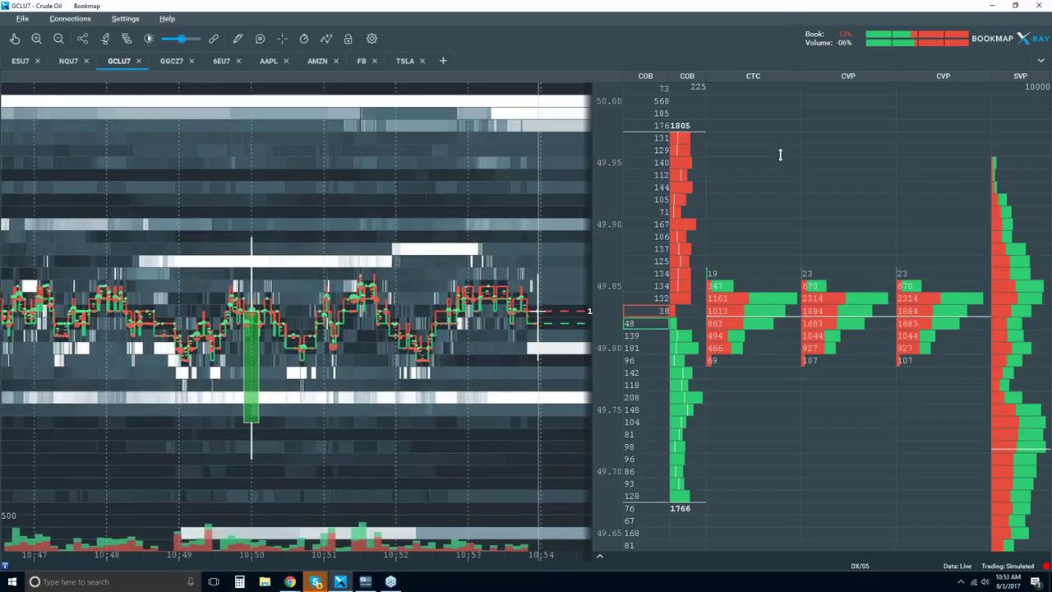
# Step: Hide the CTC column and switch the first CVP column to Session Accumulated
pyautogui.rightClick(751, 223)
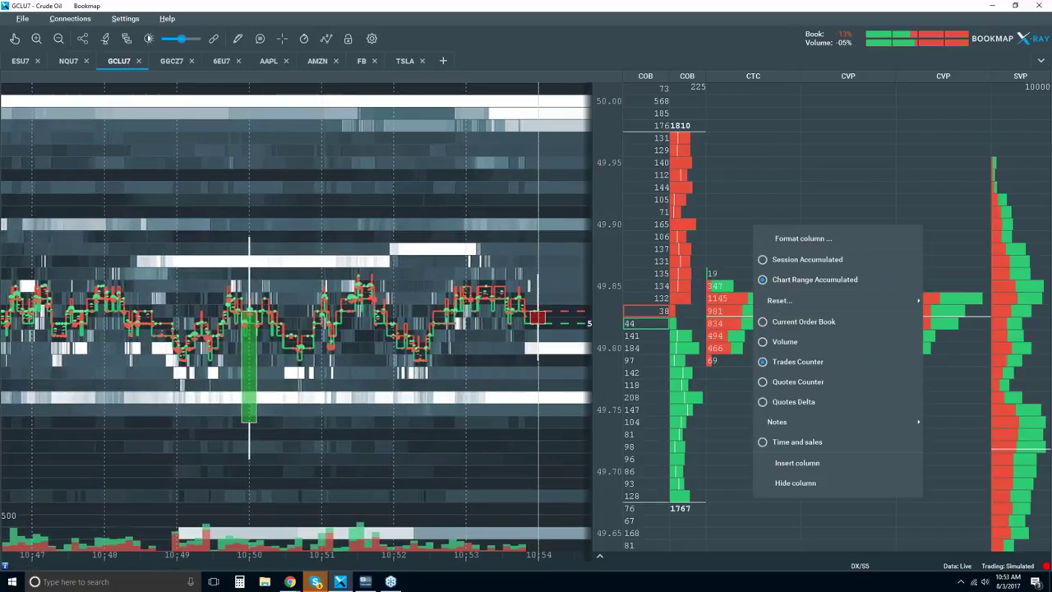
pyautogui.click(807, 482)
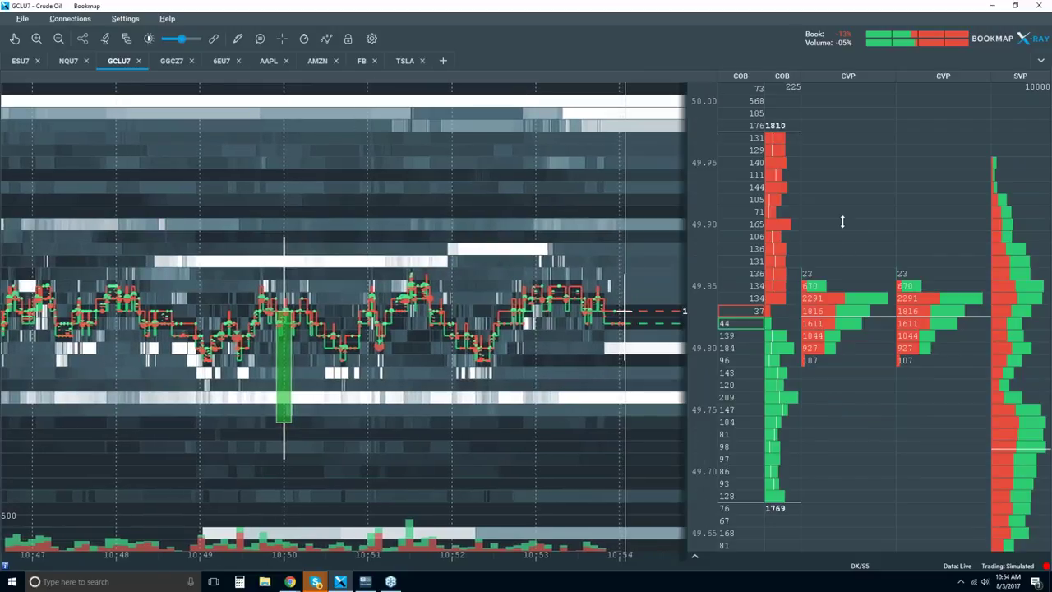
pyautogui.rightClick(842, 221)
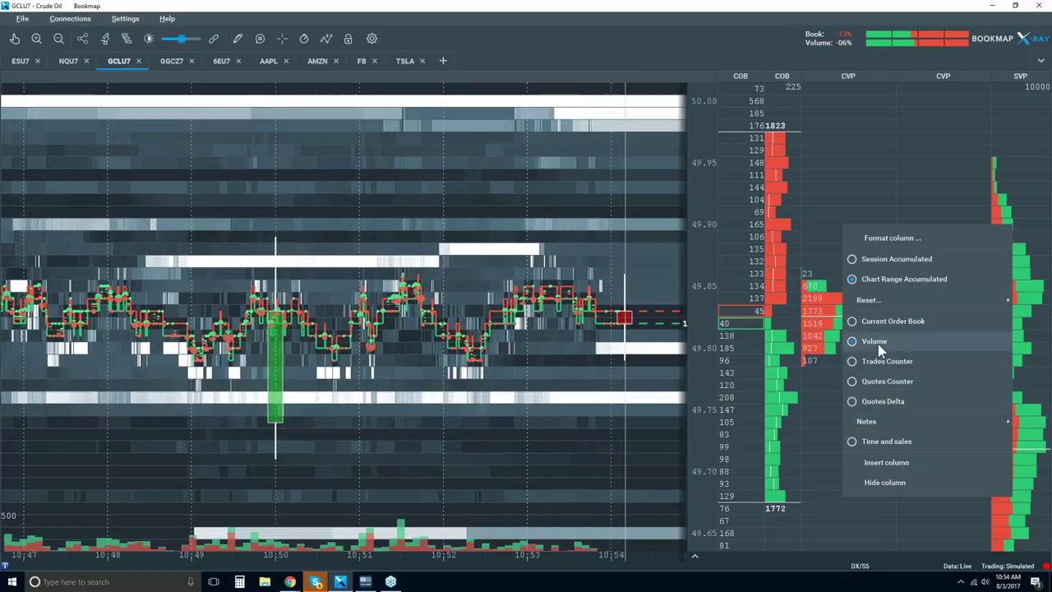
pyautogui.click(861, 260)
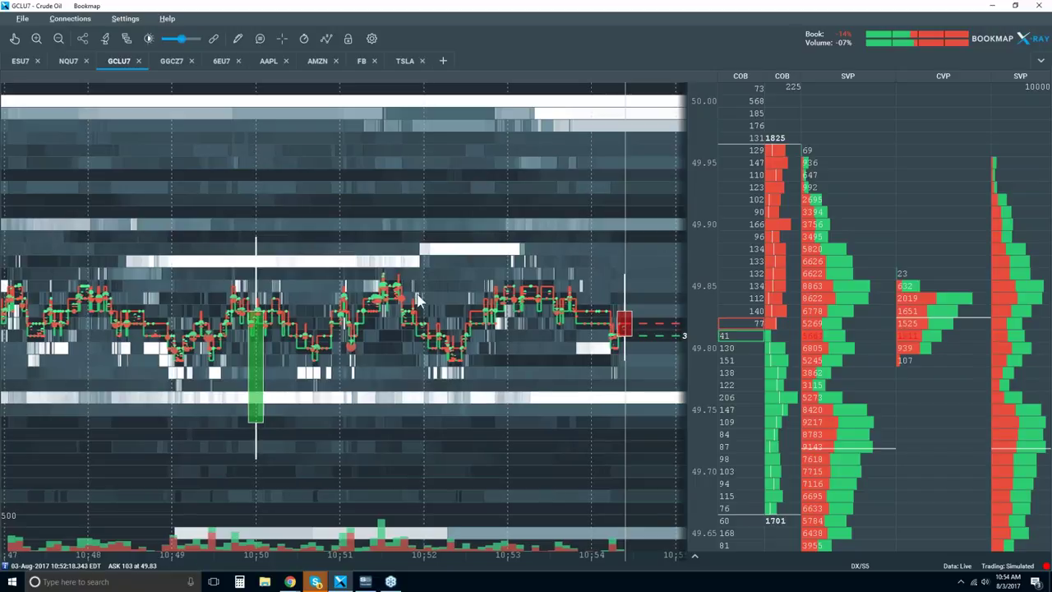
pyautogui.rightClick(855, 191)
# Step: Hide the extra SVP column and zoom the heatmap out in time and price
pyautogui.click(896, 444)
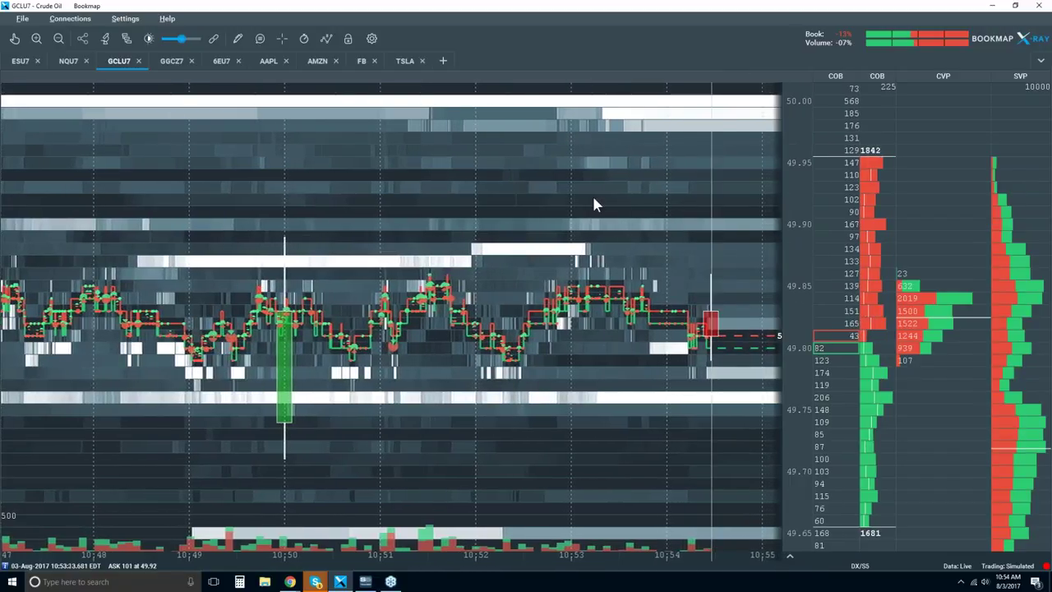
pyautogui.scroll(-2, 593, 205)
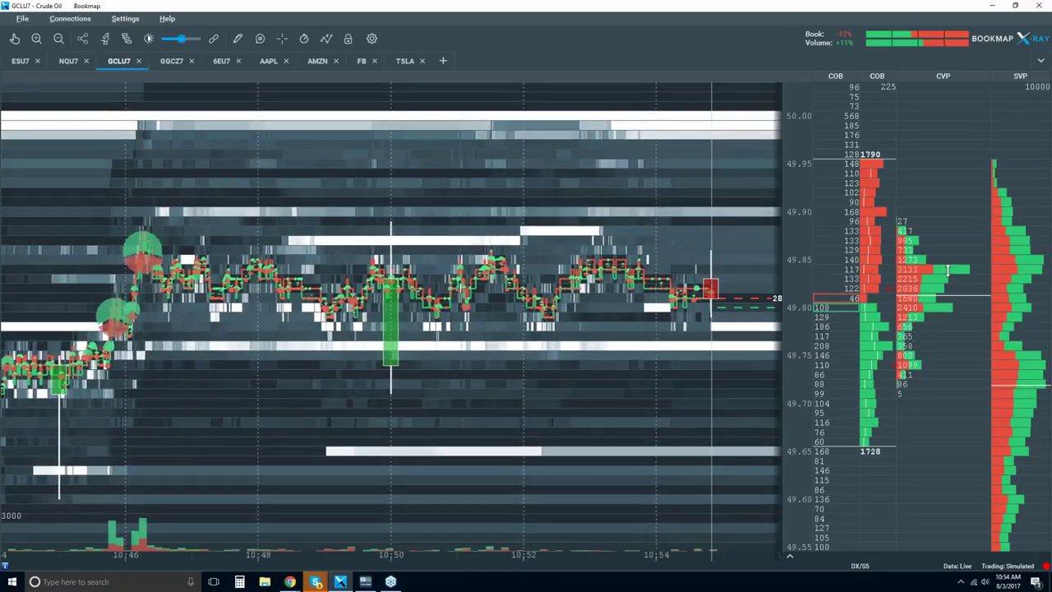
# Step: Format the CVP column with Split Display for separate bid and ask sides, keeping bars and numbers
pyautogui.rightClick(927, 182)
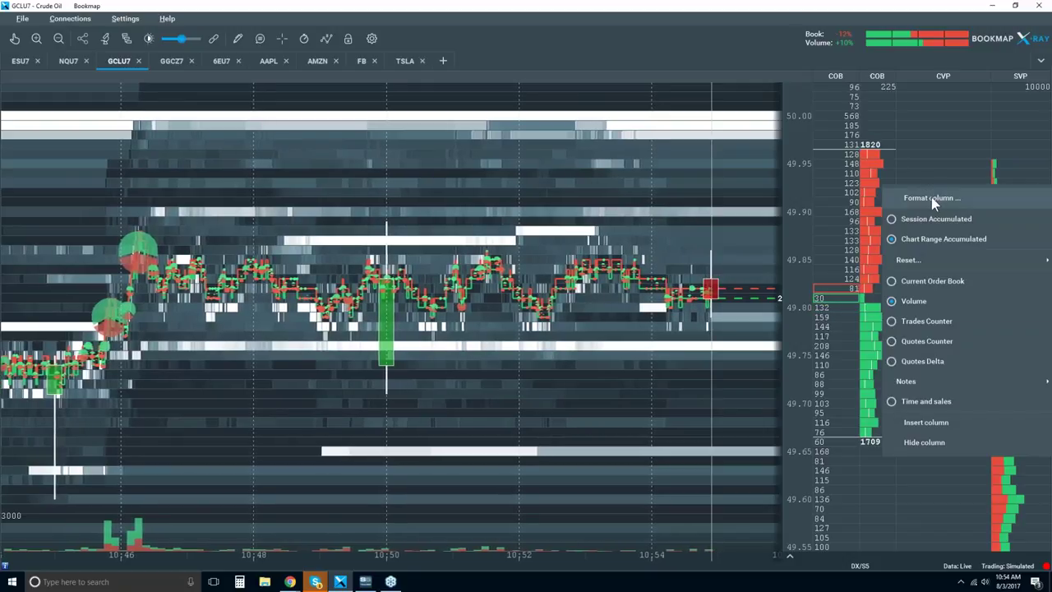
pyautogui.click(929, 198)
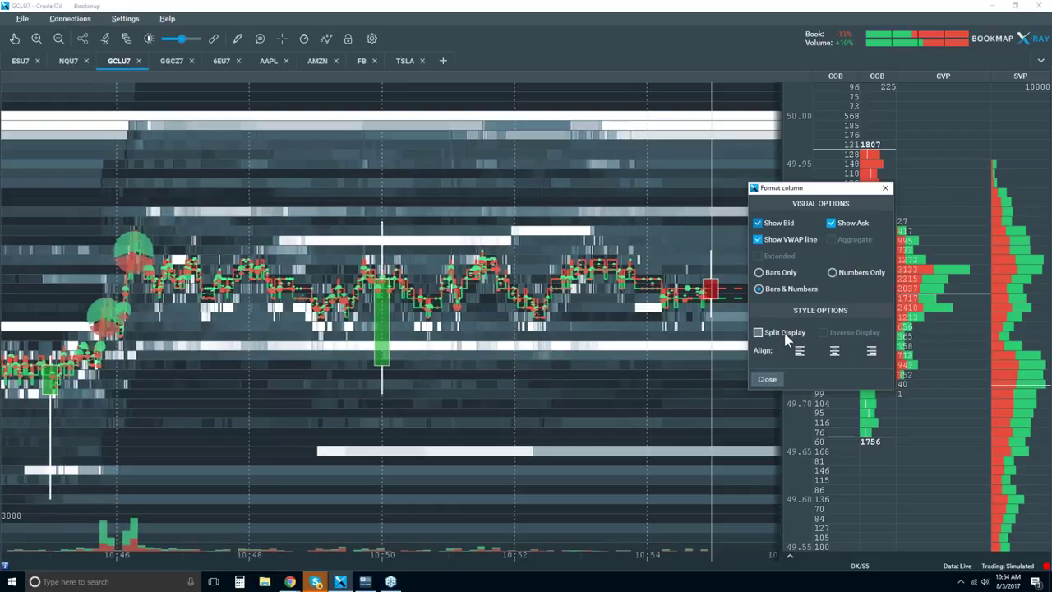
pyautogui.click(759, 224)
pyautogui.click(758, 223)
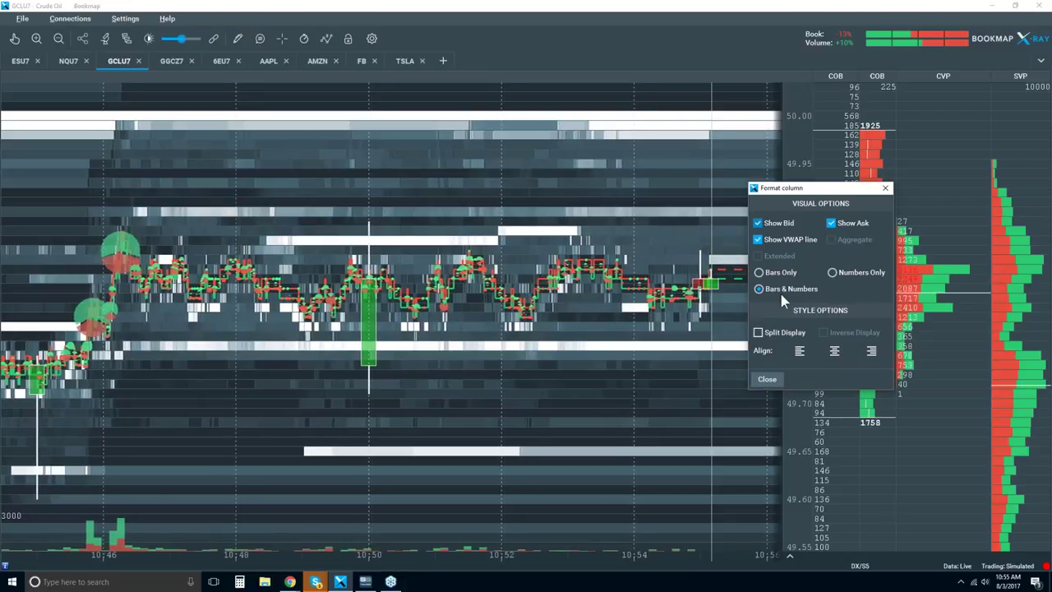
pyautogui.click(831, 272)
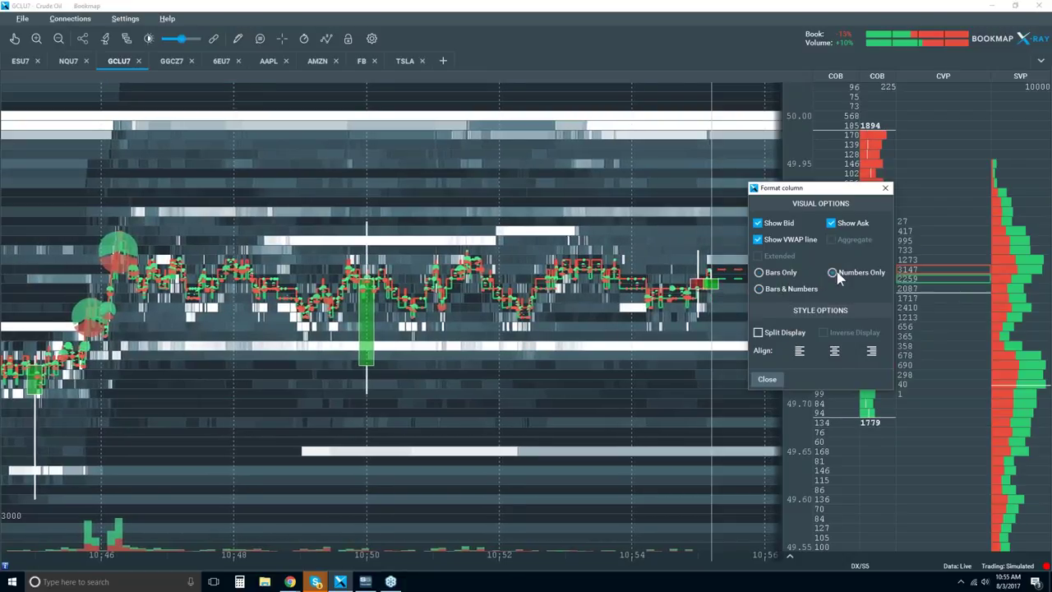
pyautogui.click(802, 291)
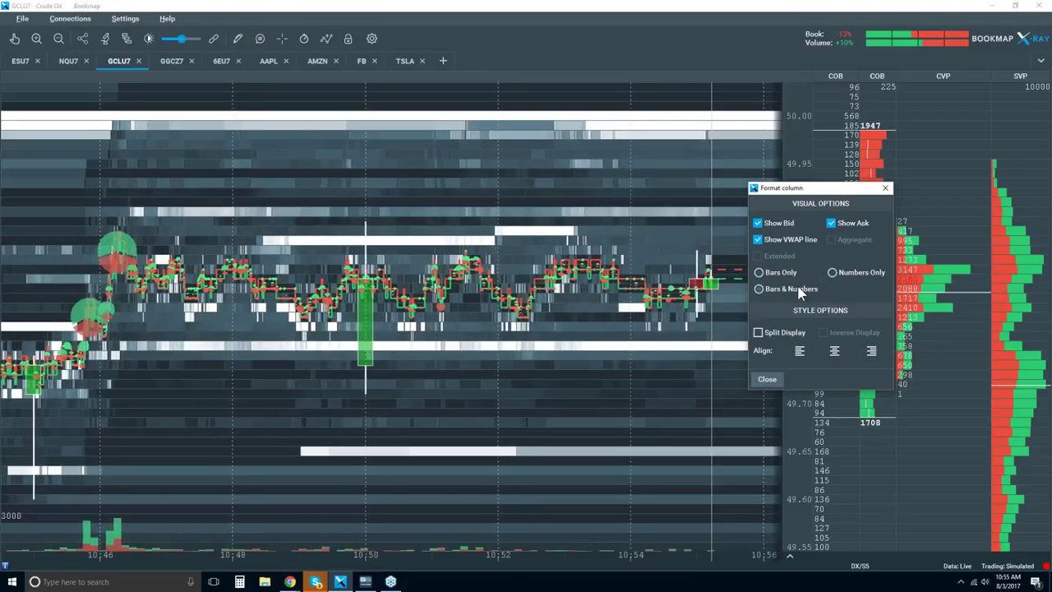
pyautogui.click(757, 332)
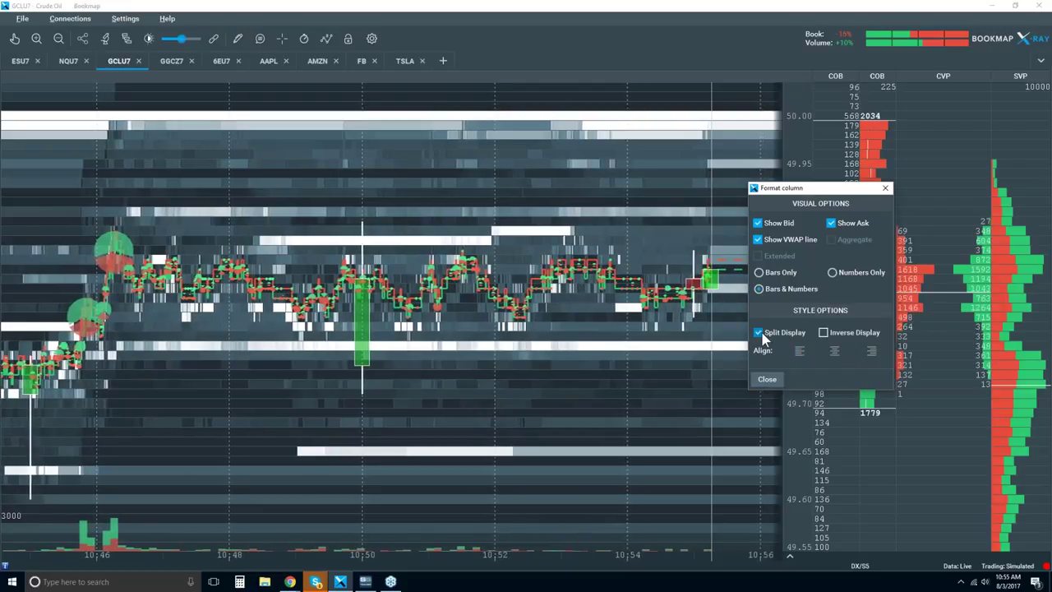
pyautogui.click(773, 378)
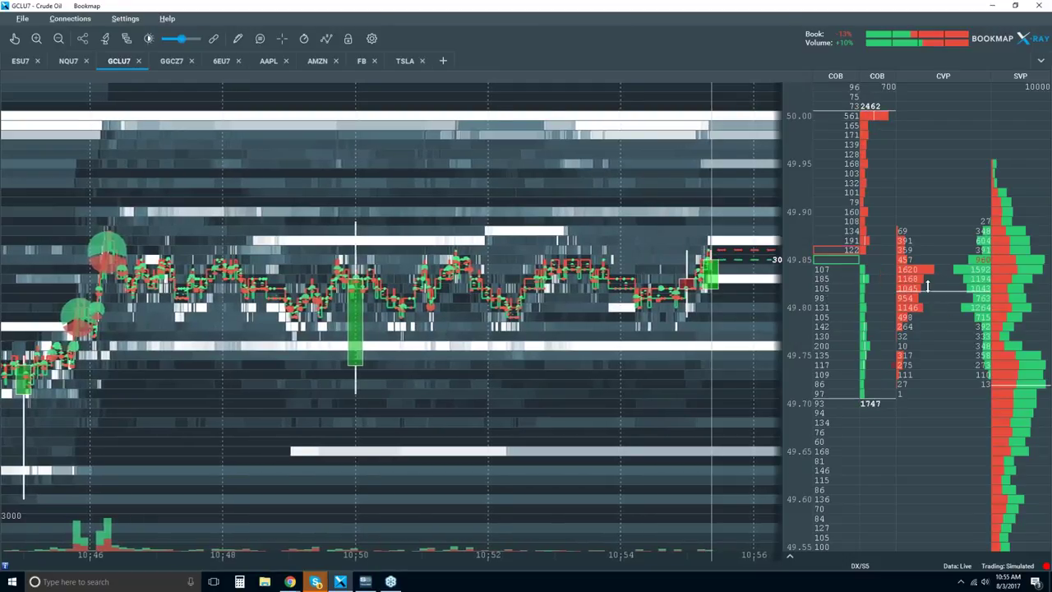
# Step: Review the CVP column's reset options, then double-click the column to clear its accumulated volume
pyautogui.rightClick(926, 236)
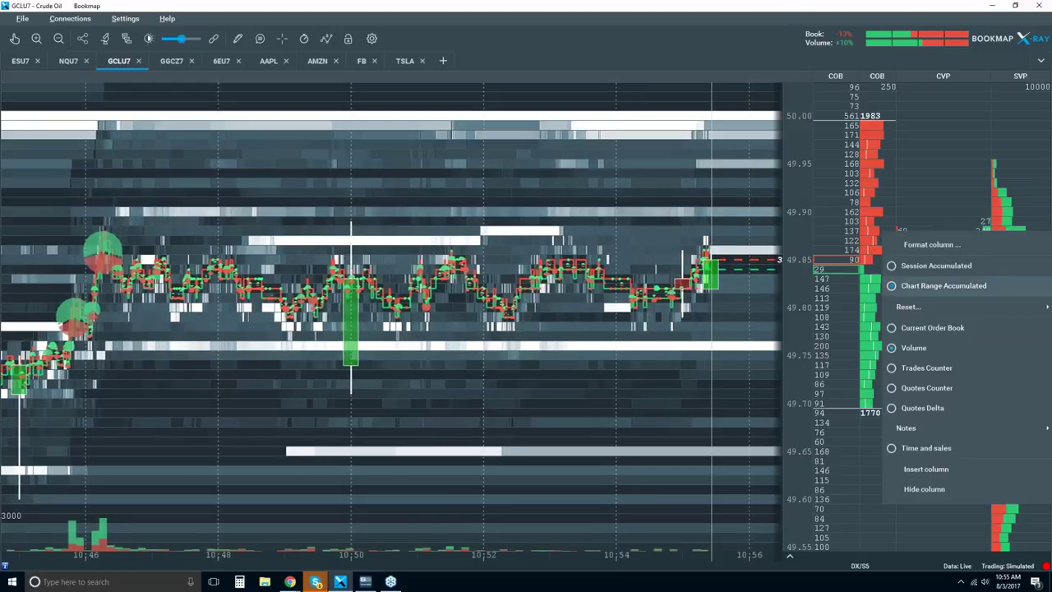
pyautogui.moveTo(944, 307)
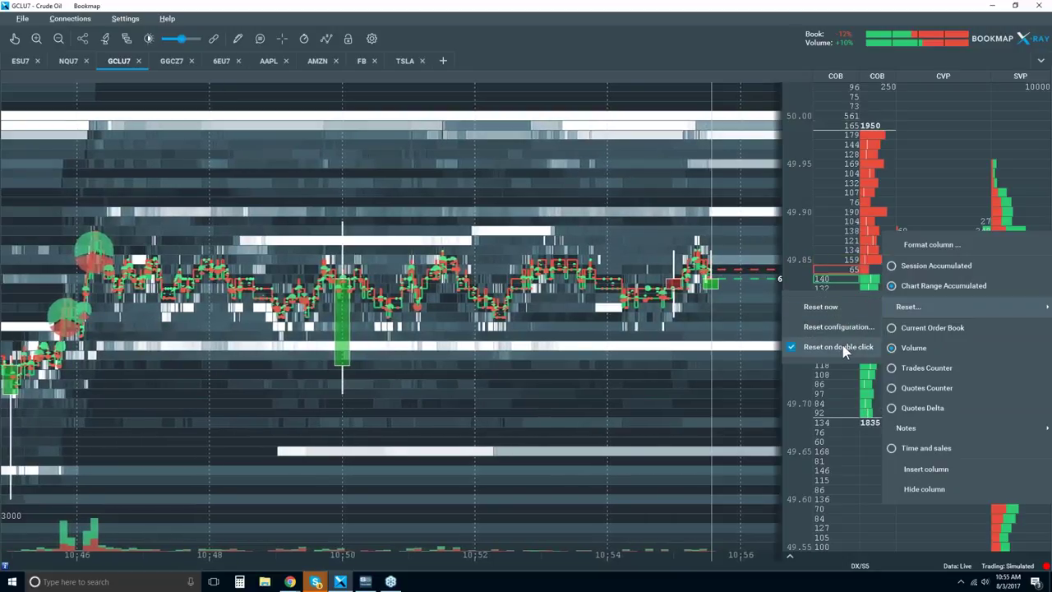
pyautogui.press('Escape')
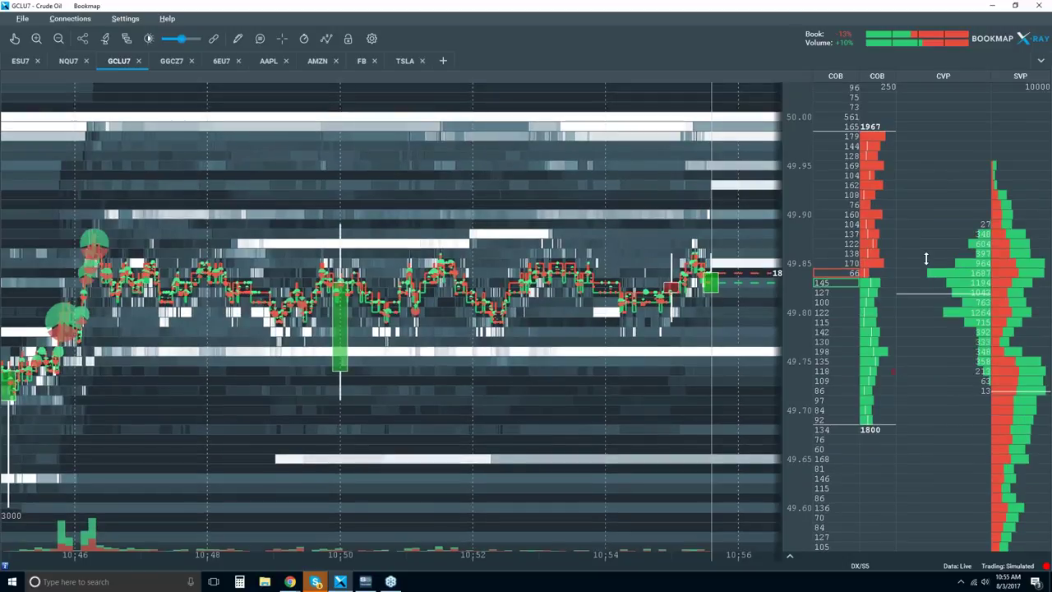
pyautogui.doubleClick(926, 239)
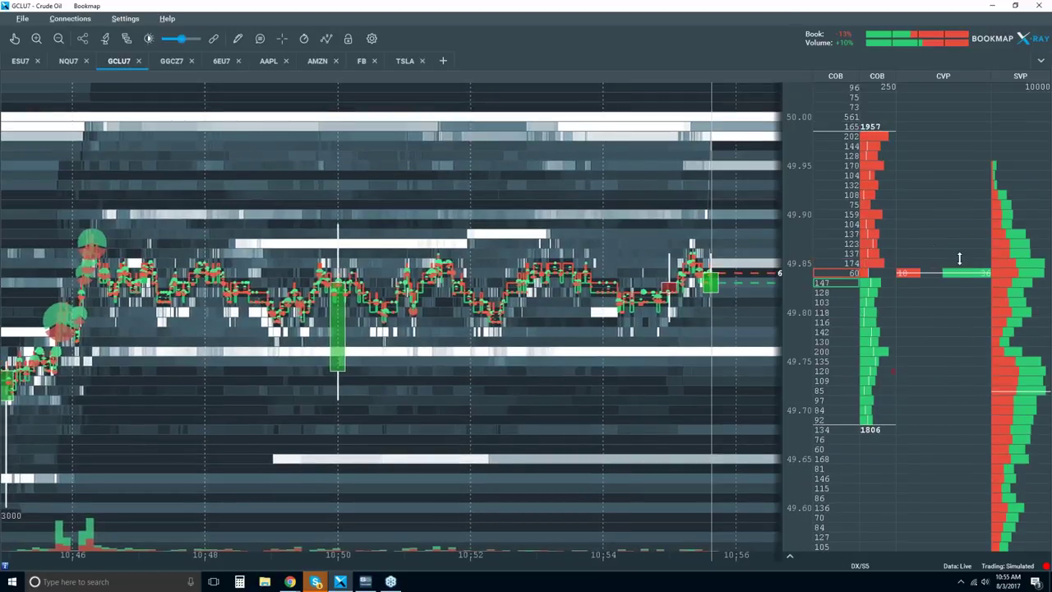
# Step: Switch the CVP column to Session Accumulated, then to Chart Range Accumulated
pyautogui.rightClick(925, 247)
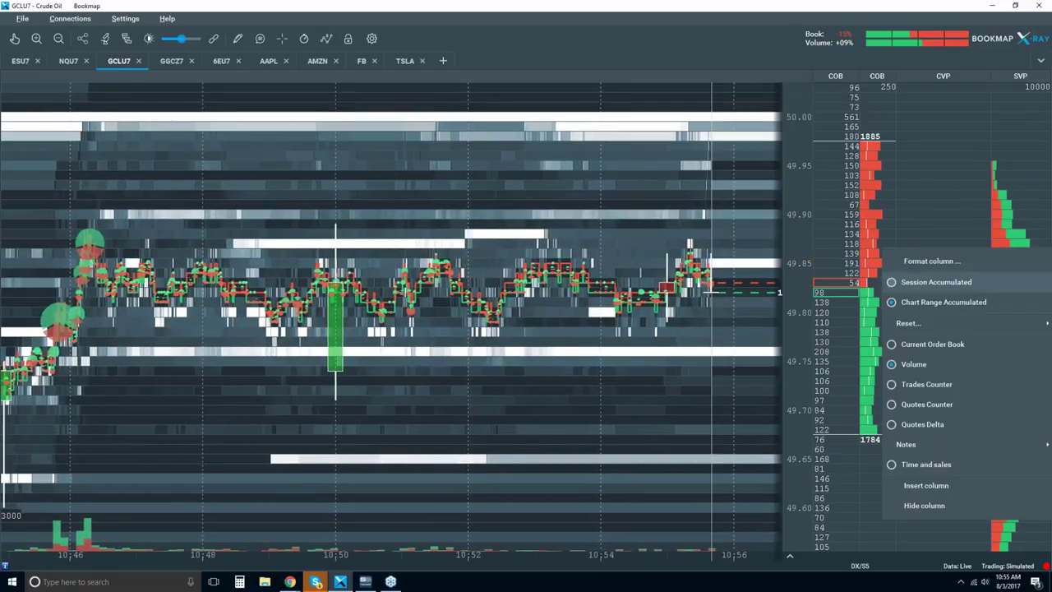
pyautogui.click(937, 281)
pyautogui.rightClick(928, 227)
pyautogui.click(936, 268)
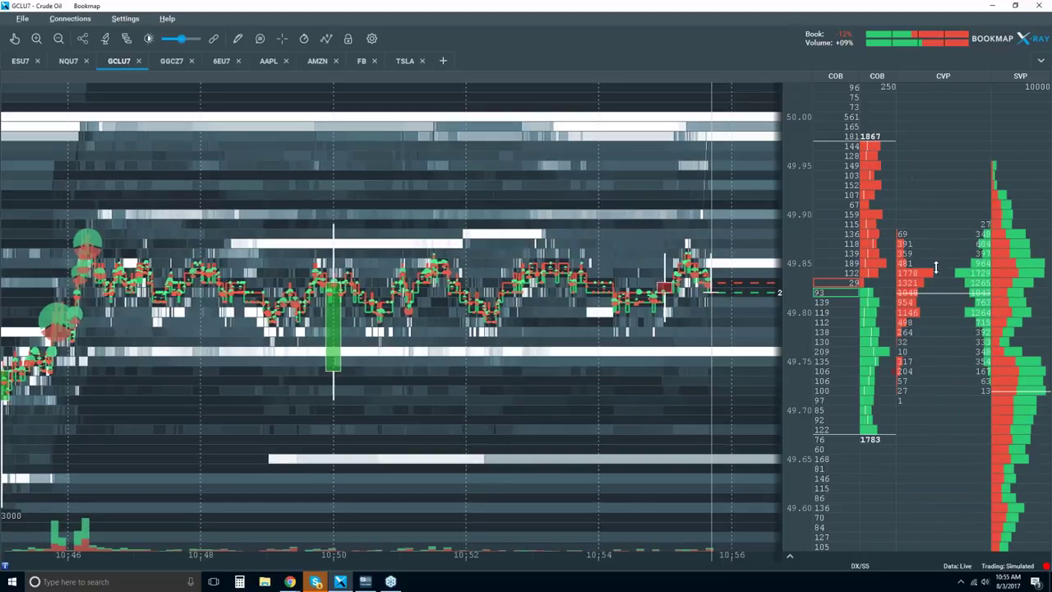
pyautogui.rightClick(930, 234)
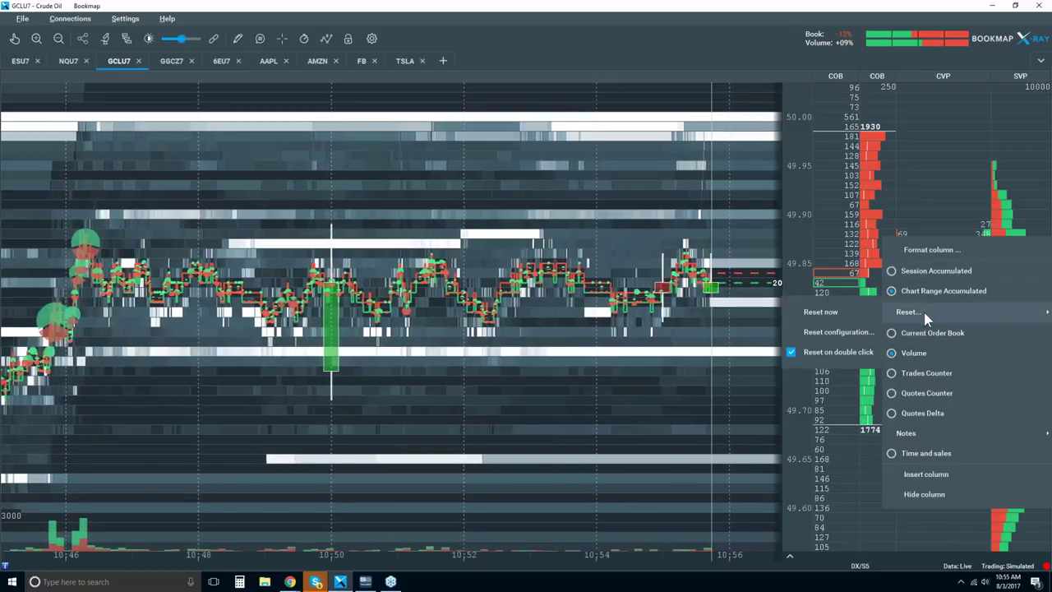
# Step: Review Reset configuration, trying Schedule resets with an Every interval, leaving scheduling off
pyautogui.click(838, 332)
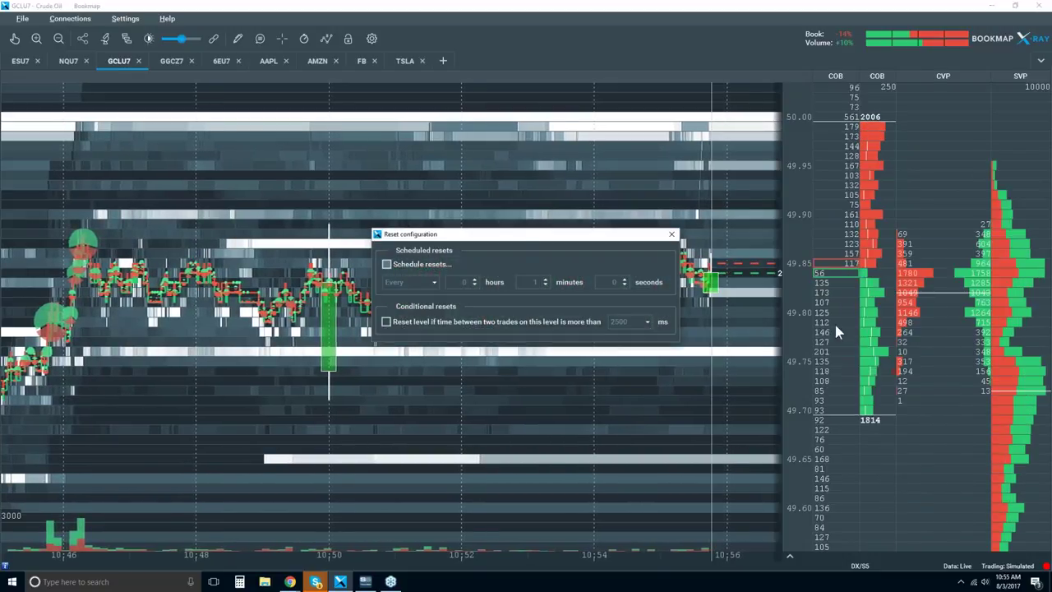
pyautogui.click(413, 271)
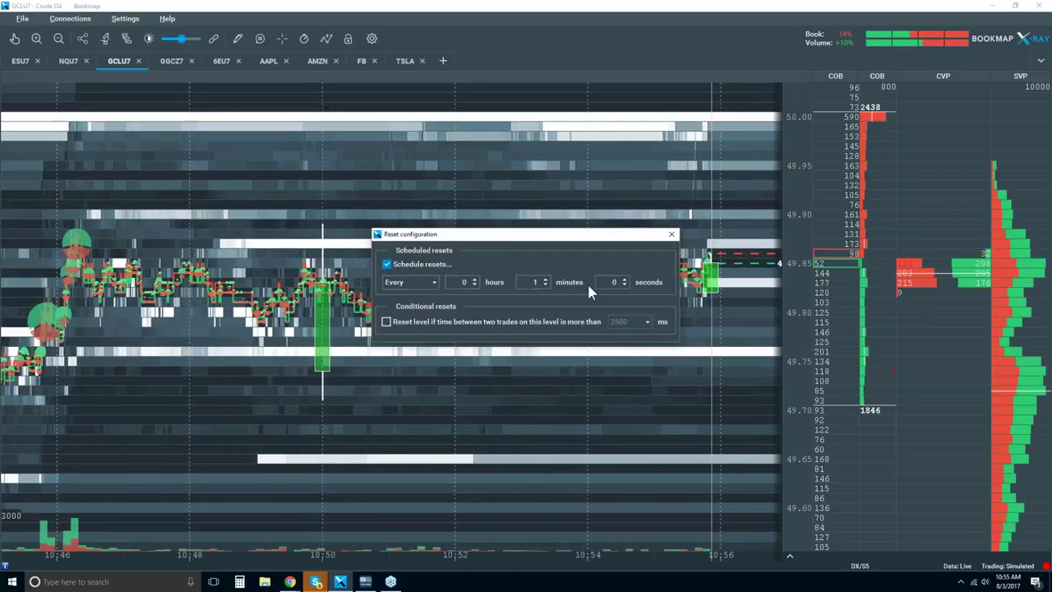
pyautogui.click(433, 282)
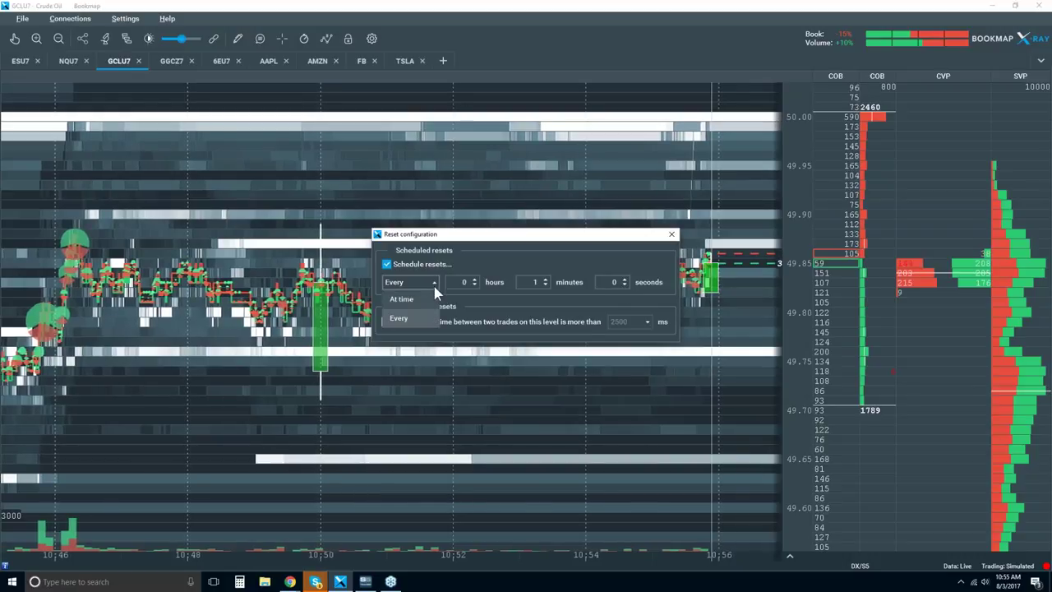
pyautogui.click(399, 318)
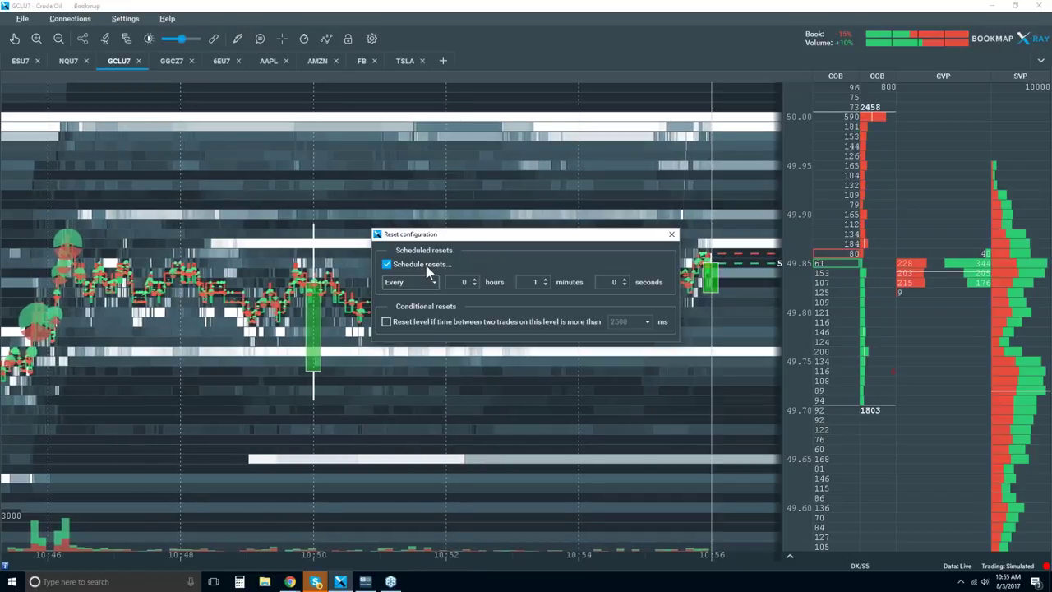
pyautogui.click(387, 264)
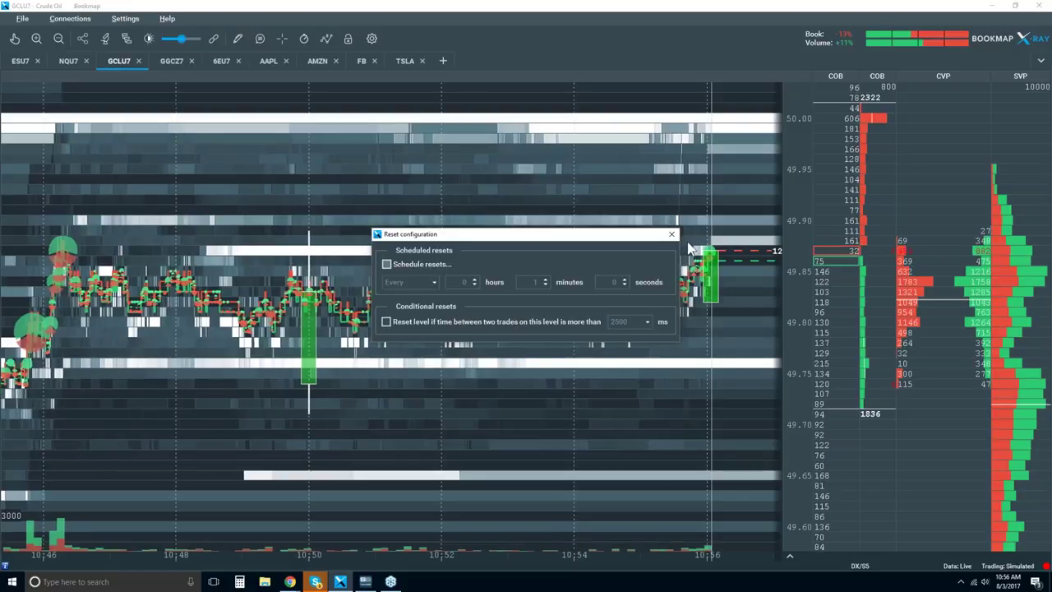
pyautogui.click(671, 234)
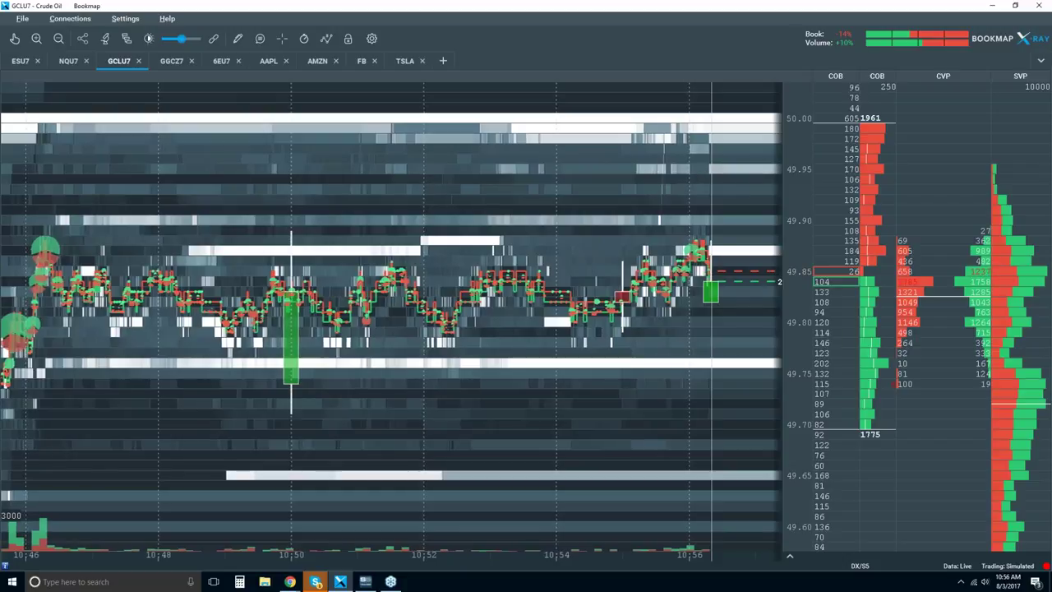
# Step: Set GCLU7 candlesticks to a 15 min interval, keeping body width at 30 px
pyautogui.click(105, 39)
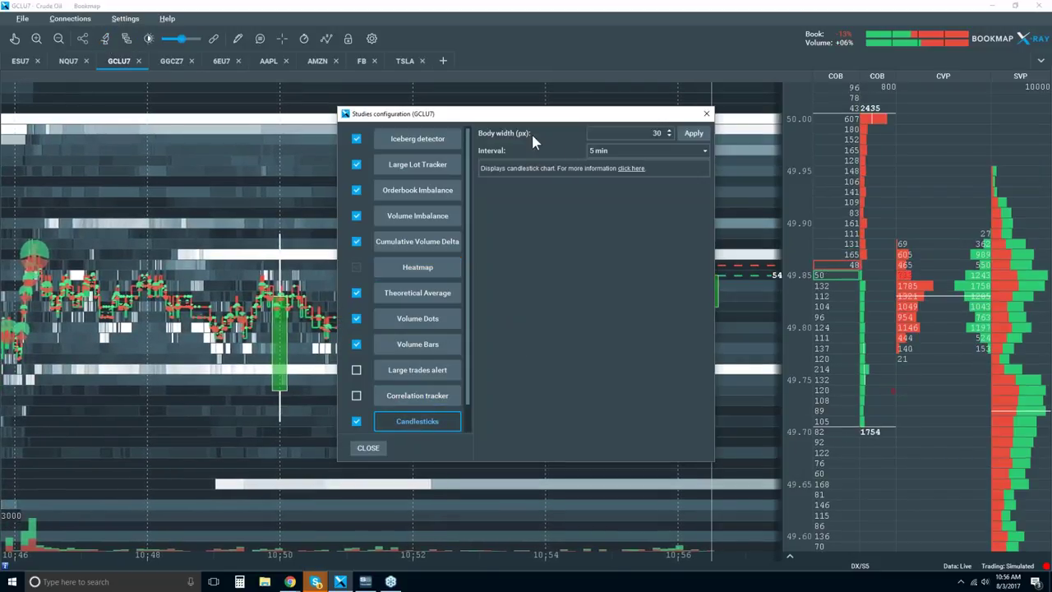
pyautogui.click(669, 130)
pyautogui.click(669, 130)
pyautogui.click(669, 130)
pyautogui.click(669, 130)
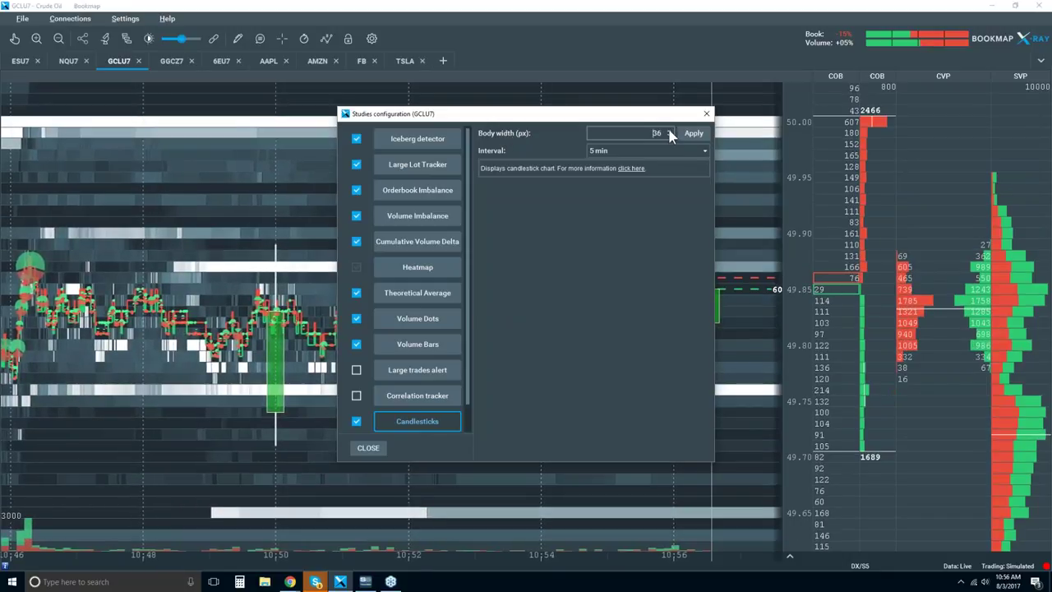
pyautogui.click(666, 135)
pyautogui.click(669, 136)
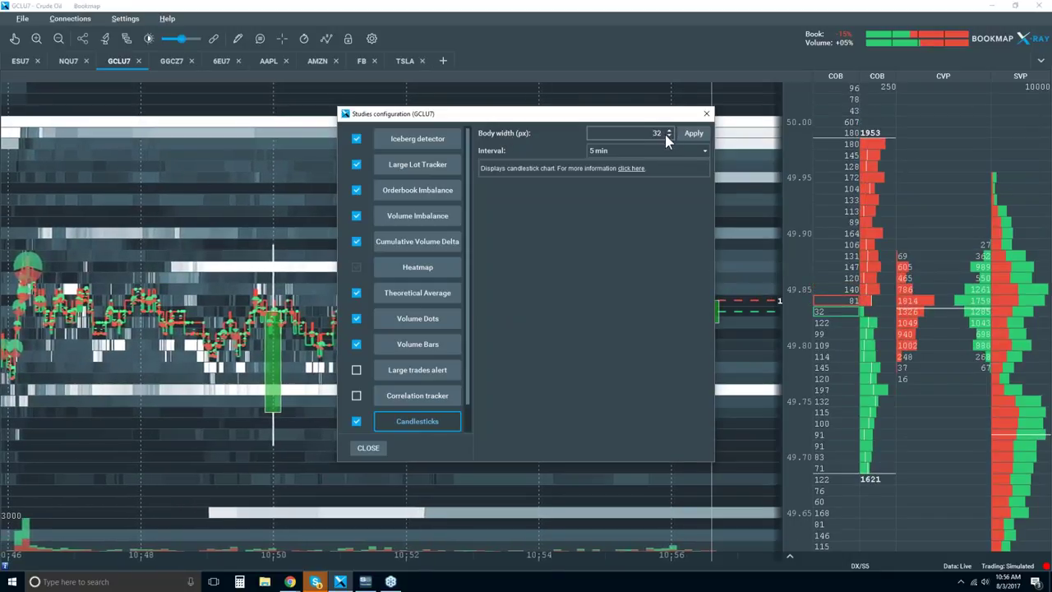
pyautogui.click(668, 135)
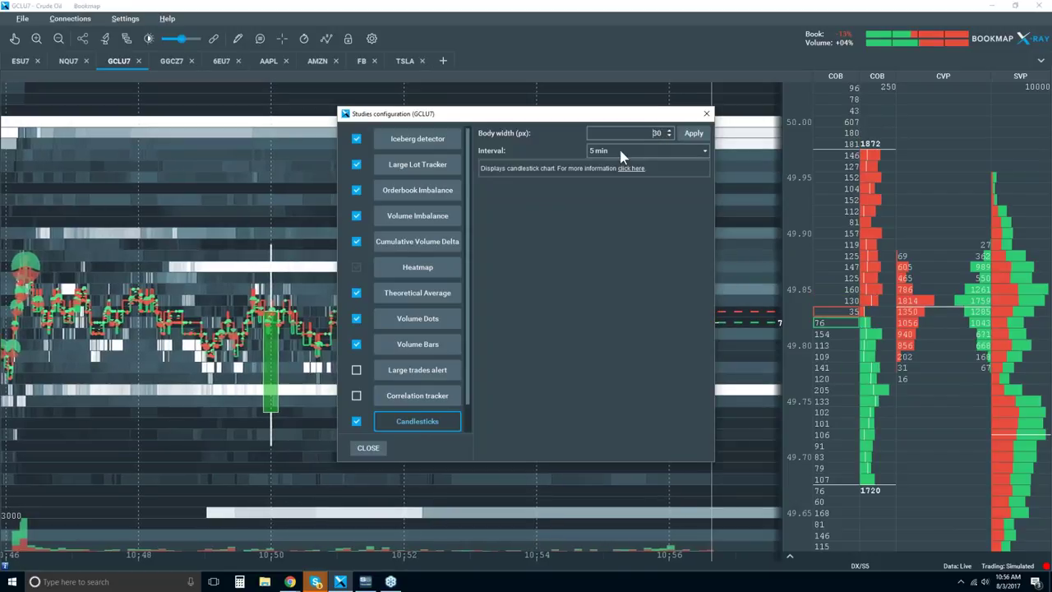
pyautogui.click(658, 152)
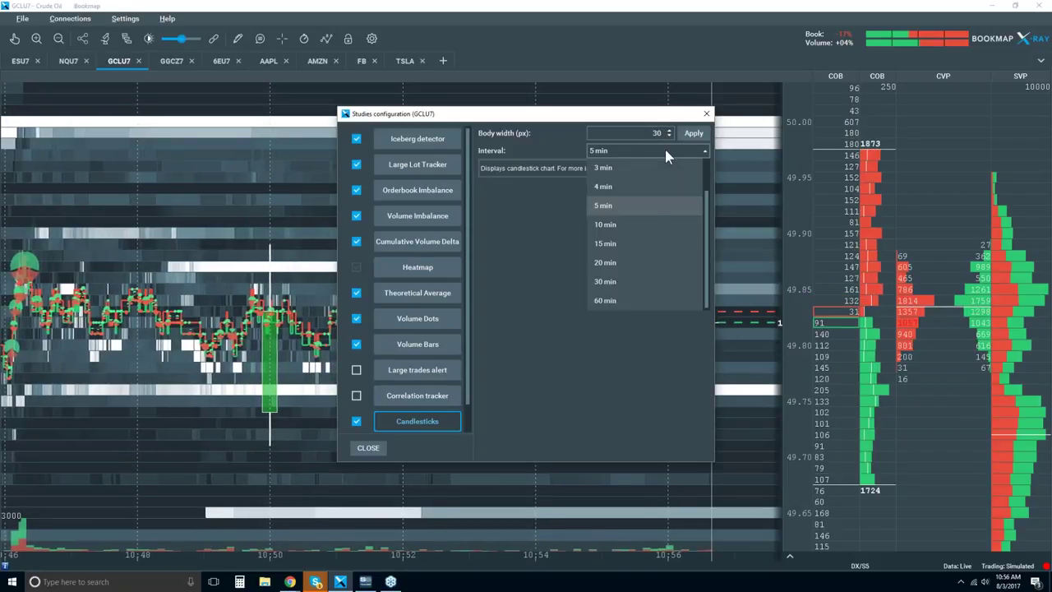
pyautogui.click(634, 243)
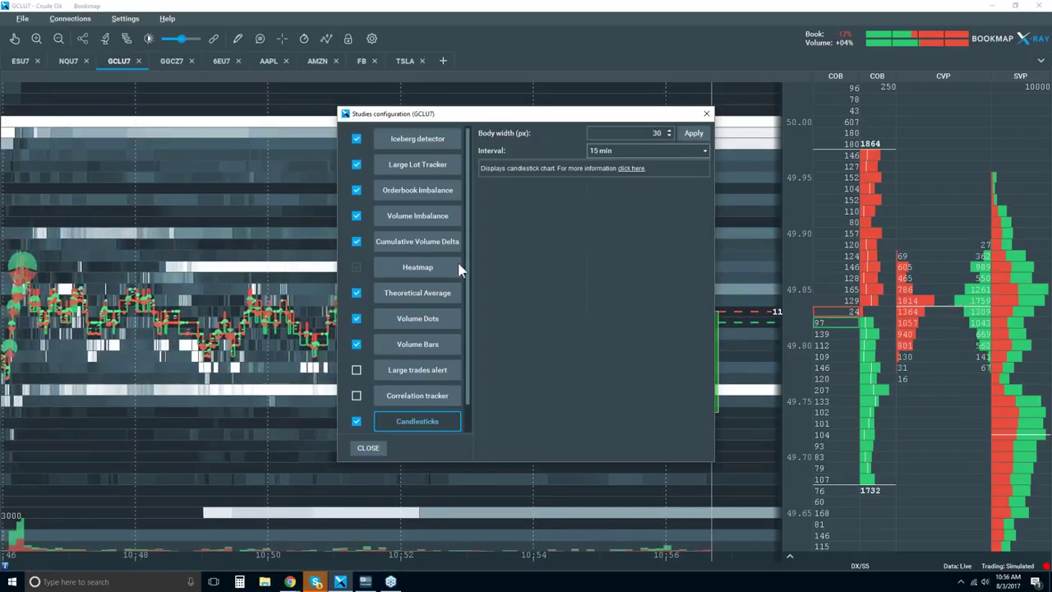
pyautogui.click(368, 448)
pyautogui.scroll(-2, 493, 239)
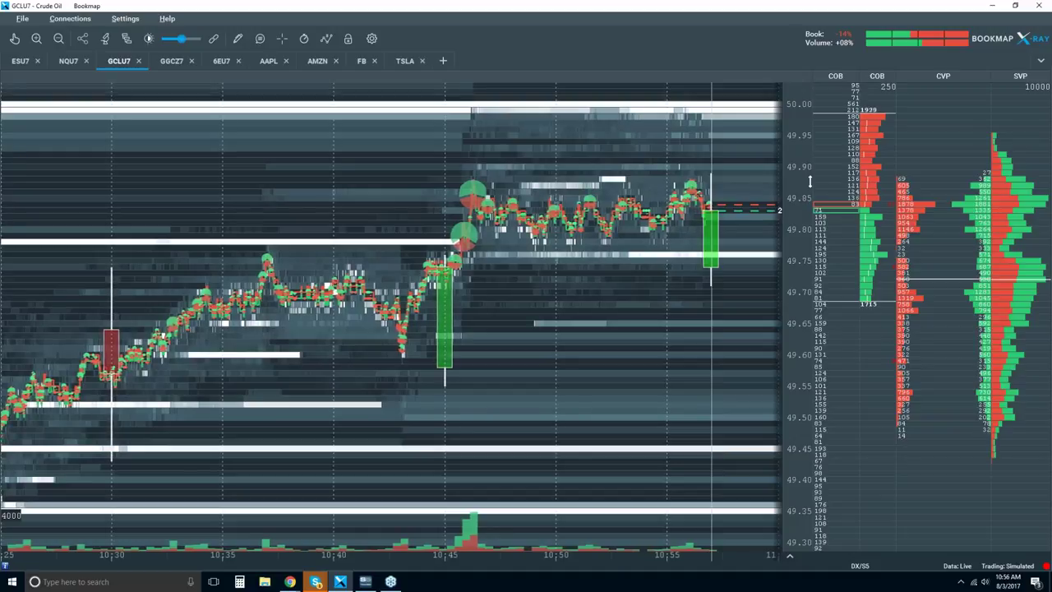
pyautogui.scroll(1, 816, 175)
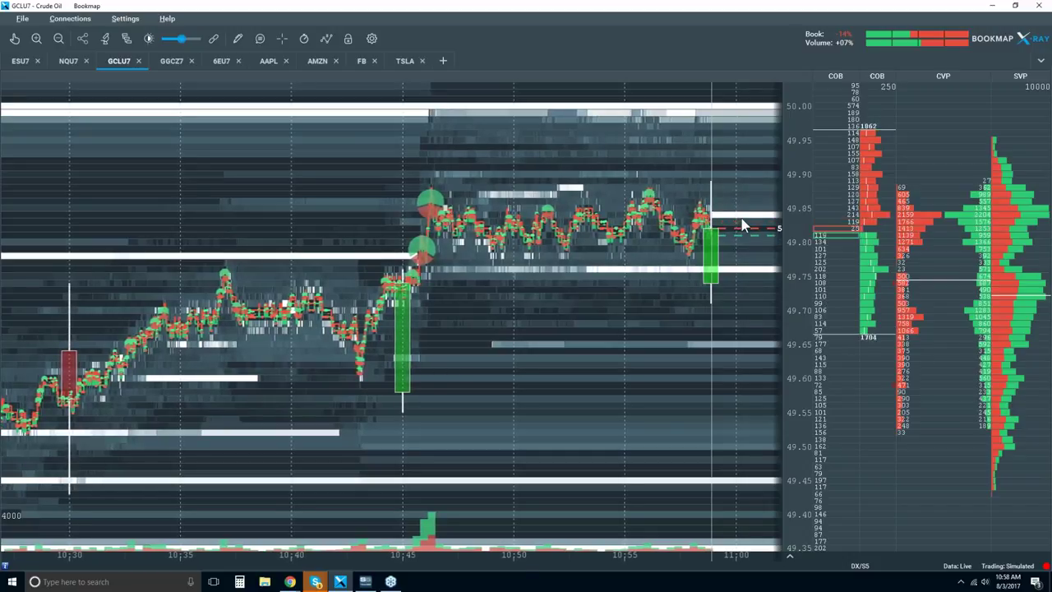
# Step: Turn Candlestick Bars off in the chart display options
pyautogui.scroll(3, 690, 196)
pyautogui.scroll(3, 689, 195)
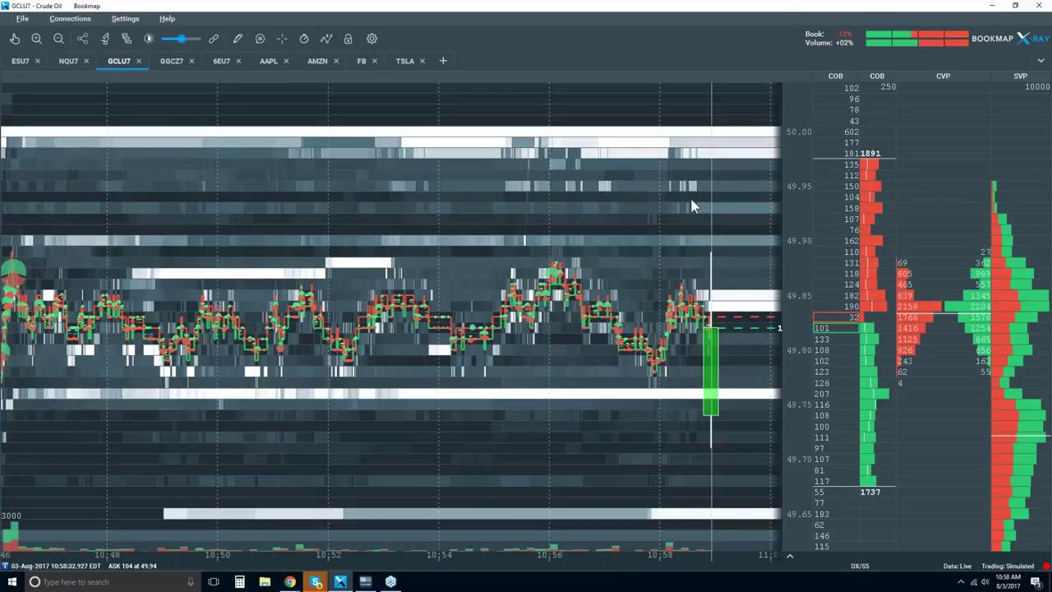
pyautogui.click(333, 39)
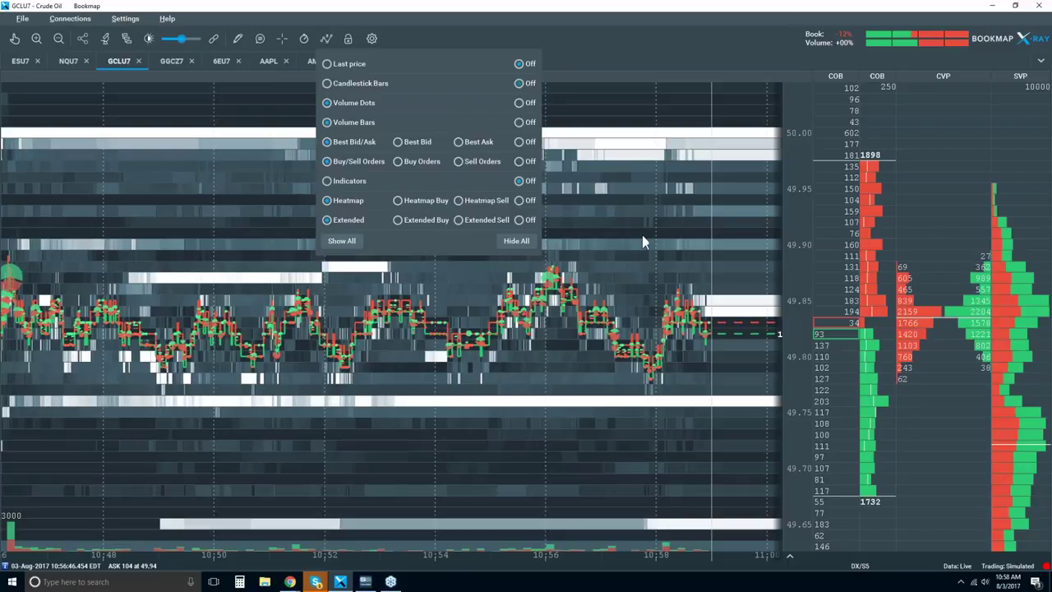
pyautogui.click(621, 78)
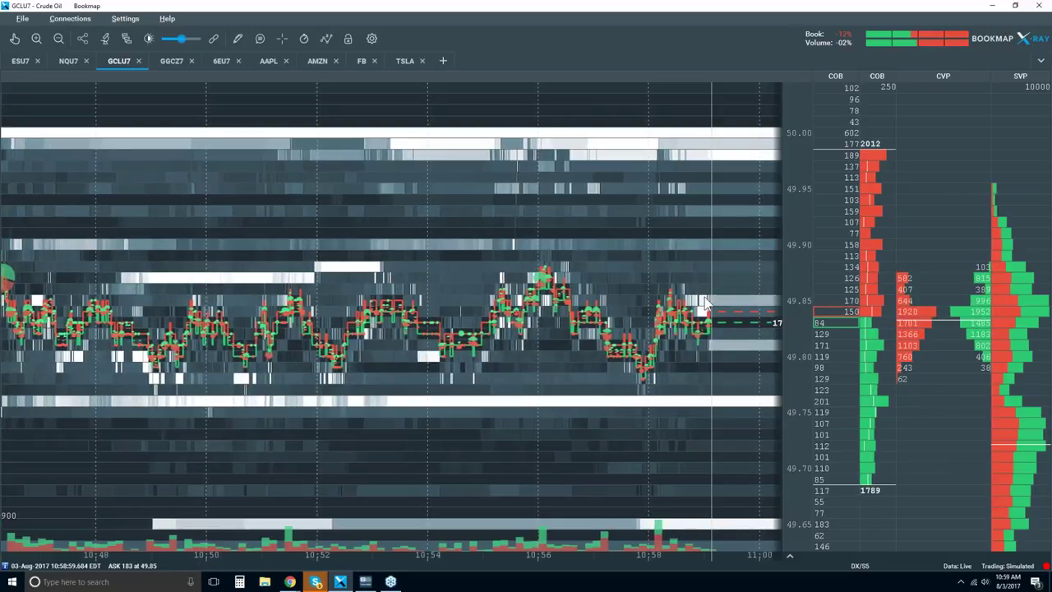
pyautogui.scroll(1, 699, 310)
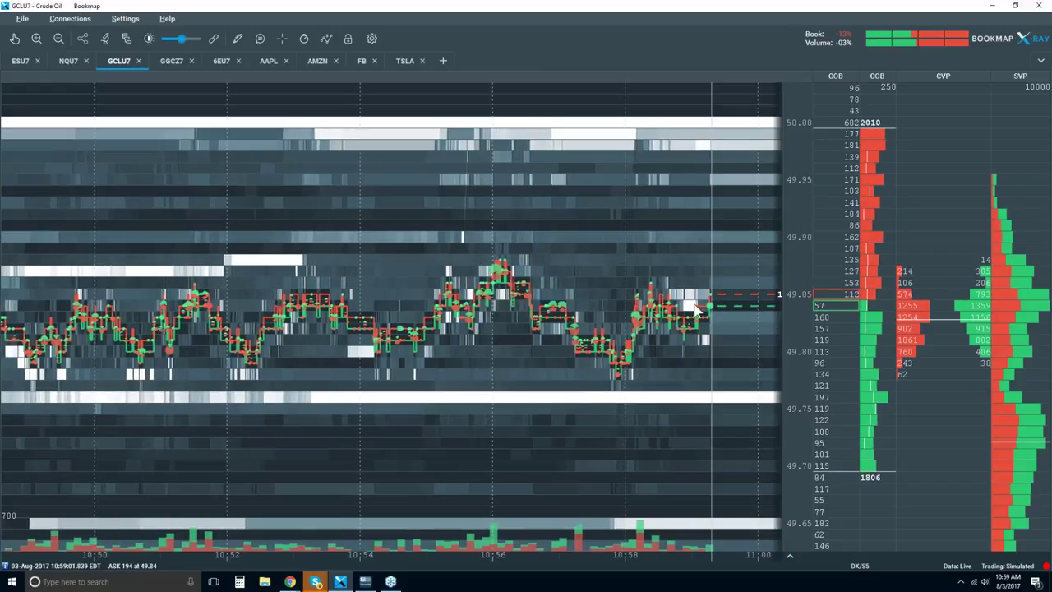
pyautogui.scroll(2, 707, 308)
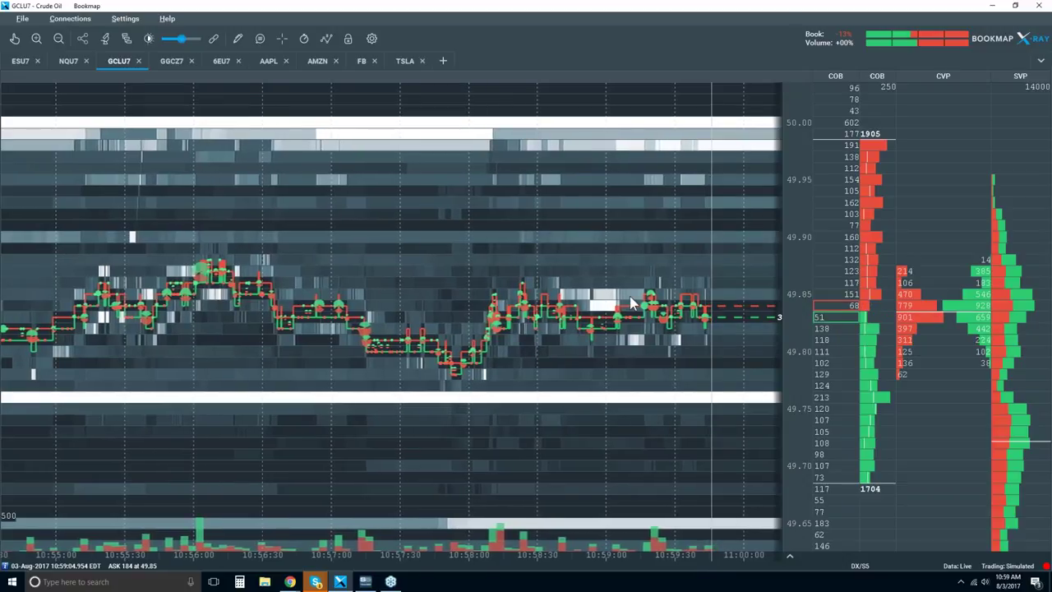
pyautogui.scroll(-2, 631, 303)
pyautogui.scroll(-1, 632, 303)
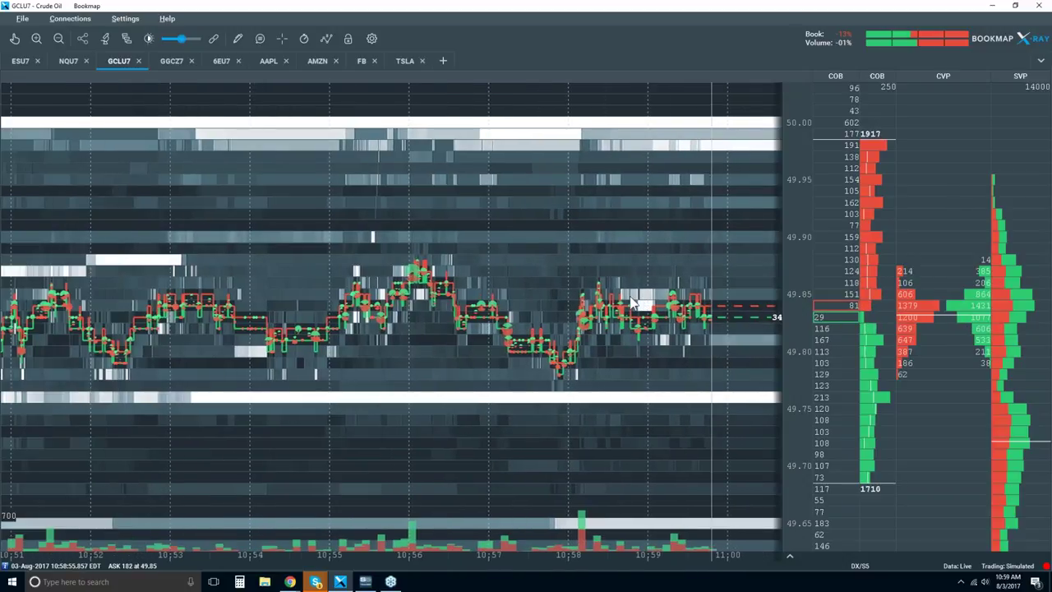
pyautogui.scroll(-1, 631, 303)
pyautogui.scroll(-1, 631, 302)
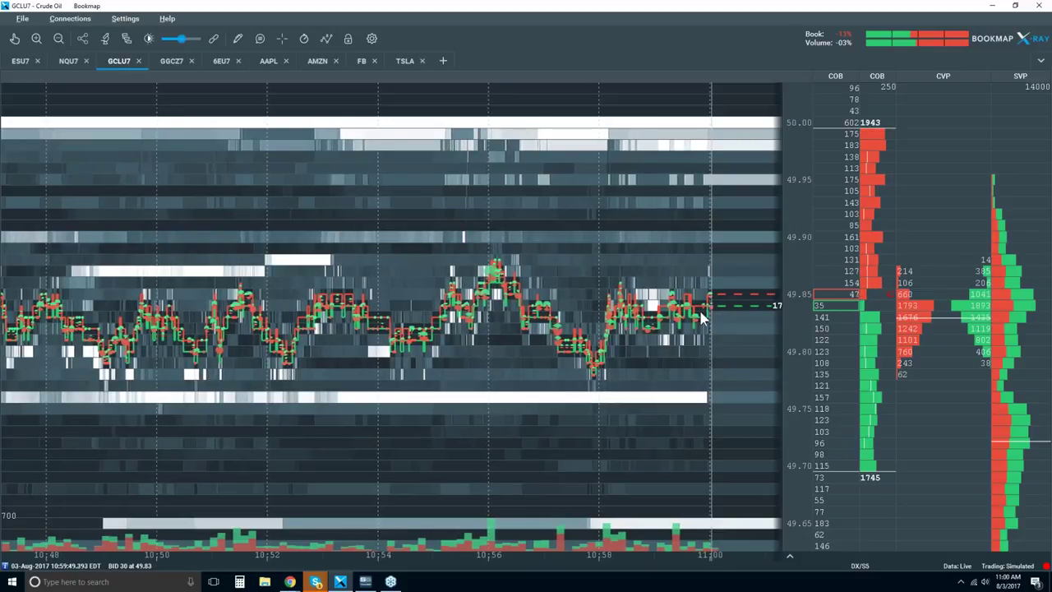
pyautogui.scroll(2, 684, 268)
pyautogui.scroll(2, 685, 275)
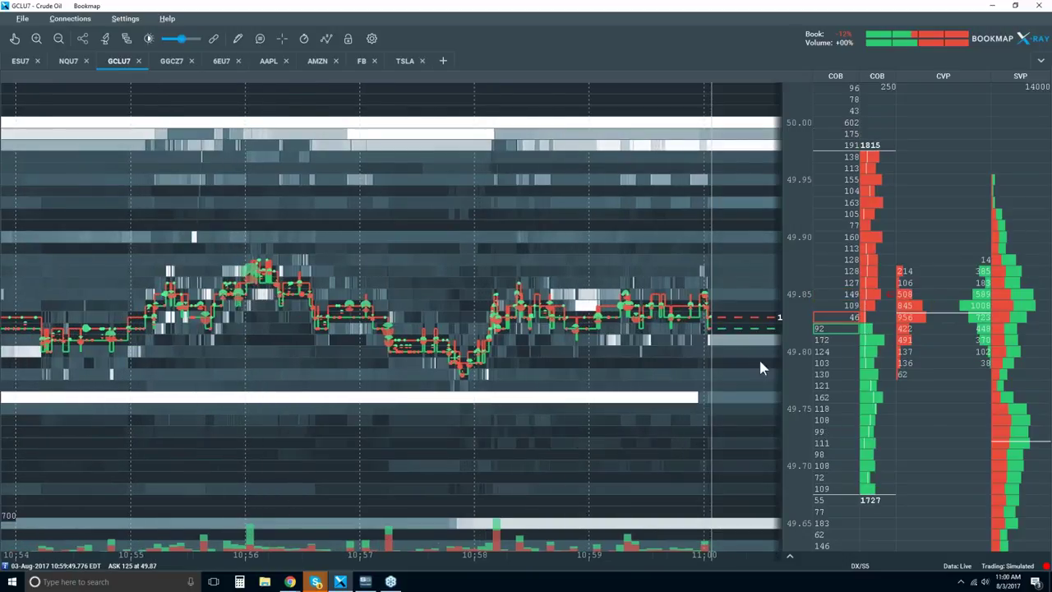